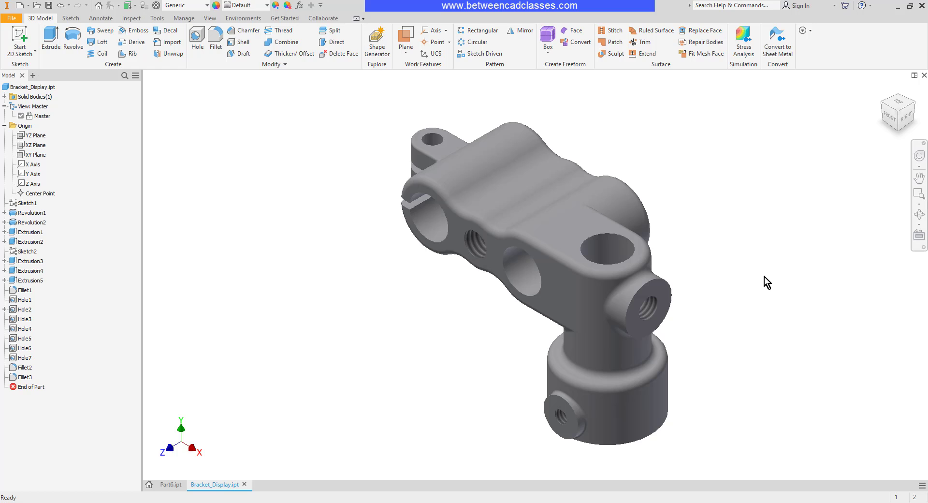
Cut the bracket with a half section view on the flat face of the slotted clamp lug, and end the section view.
click(35, 19)
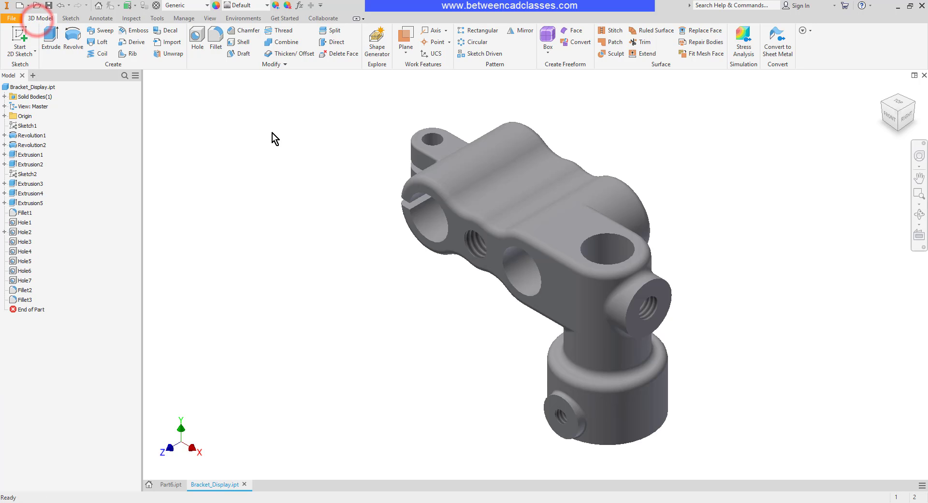
click(209, 19)
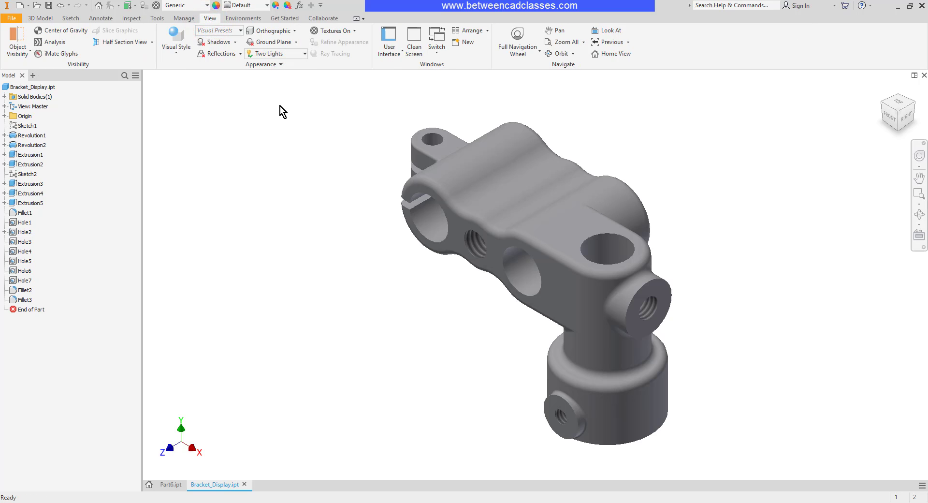
click(152, 43)
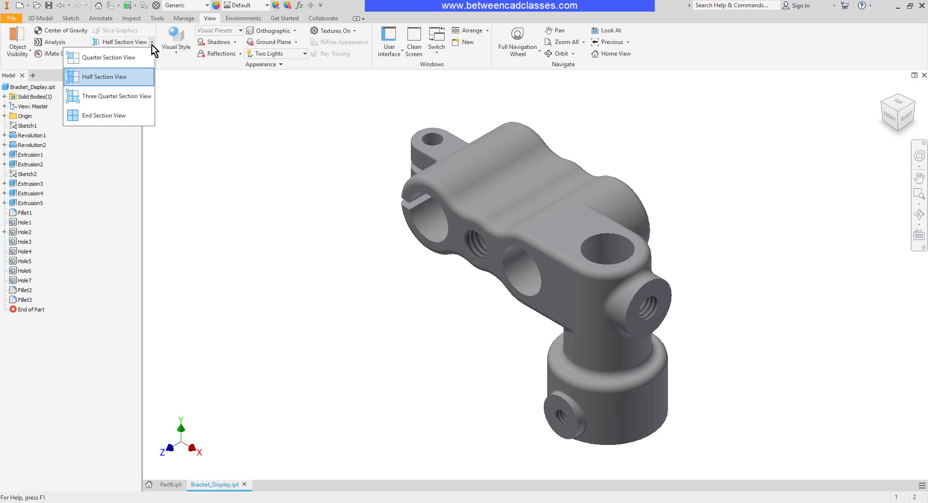
click(110, 78)
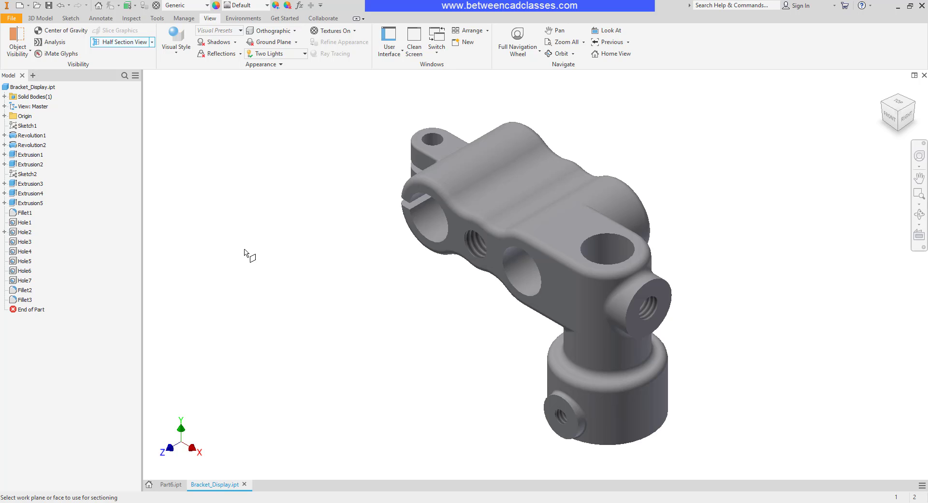
click(427, 165)
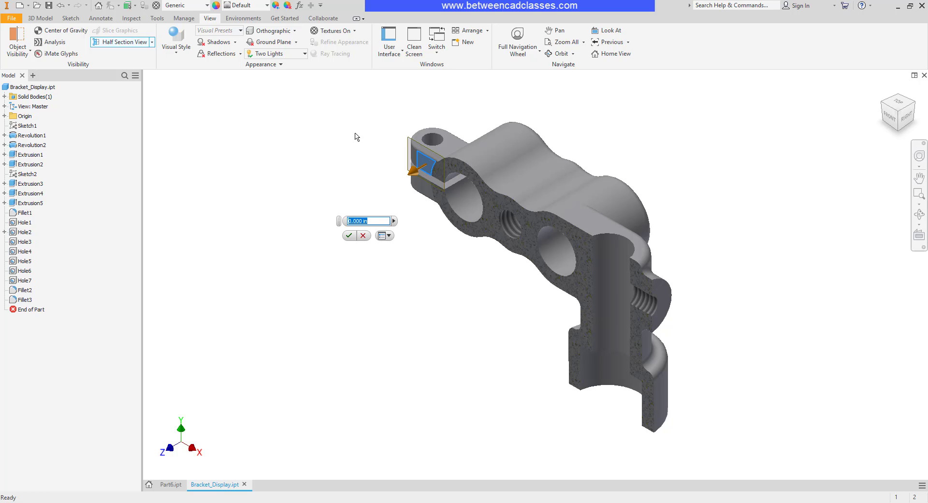
click(350, 236)
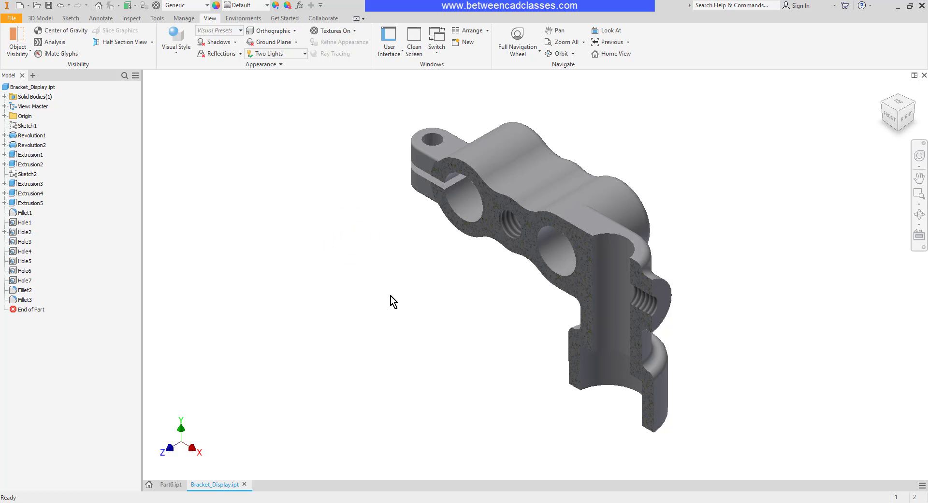
click(152, 45)
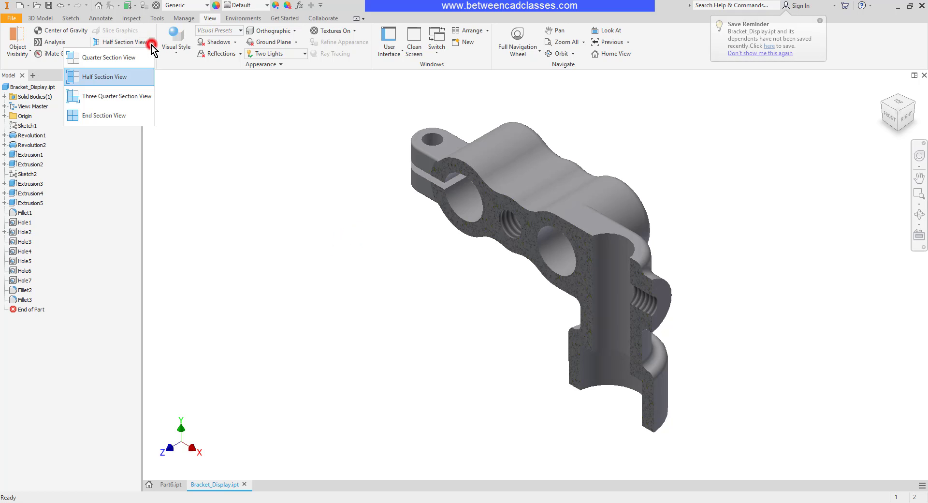
click(105, 114)
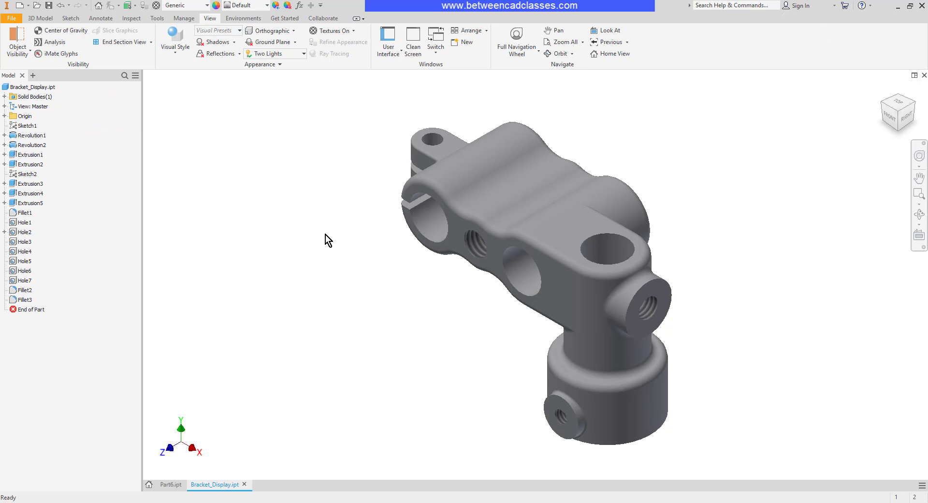
Cut the bracket with a half section view on the origin XY plane, and end the section view.
click(150, 43)
click(114, 76)
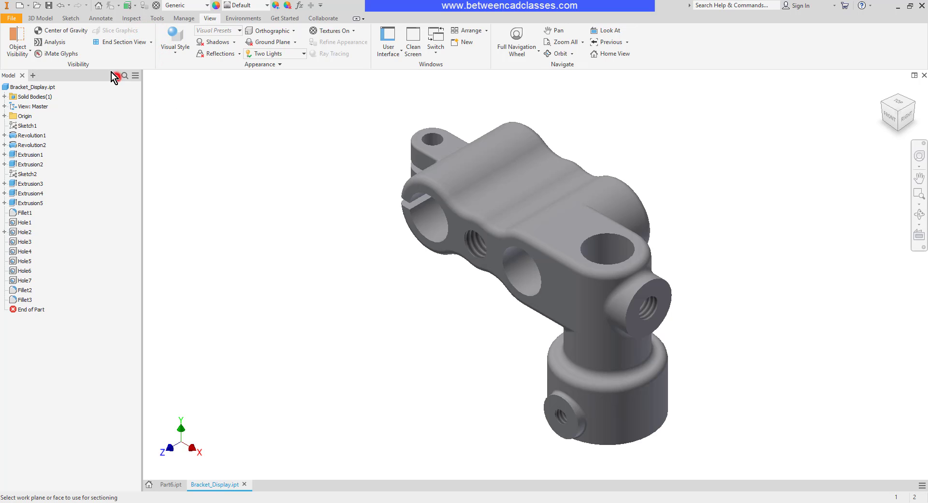
click(4, 116)
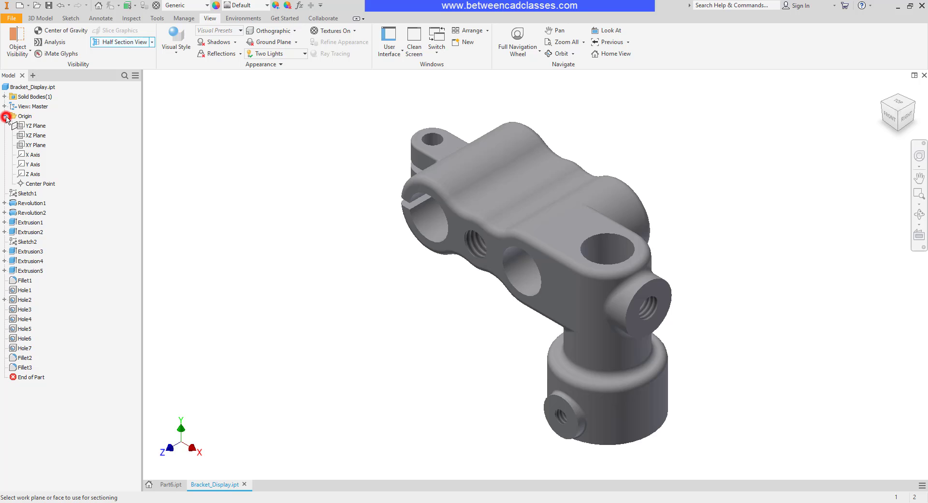
click(35, 145)
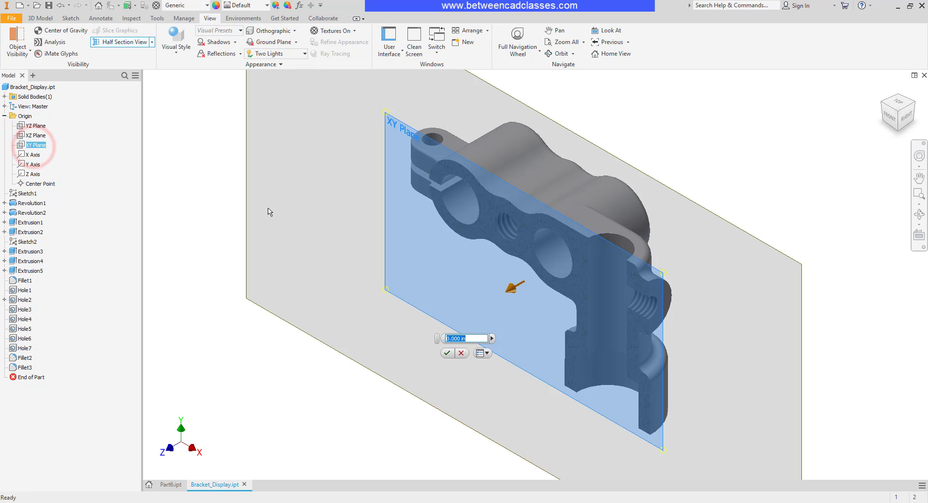
click(447, 352)
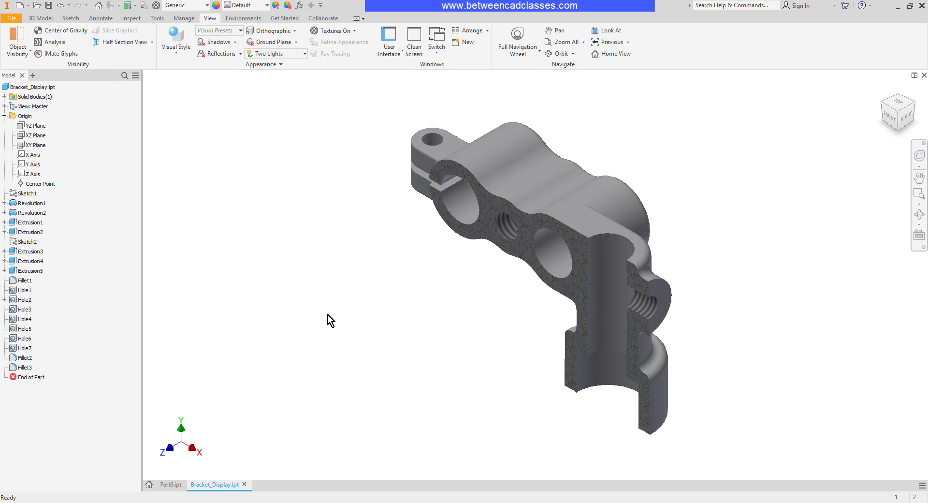
click(152, 46)
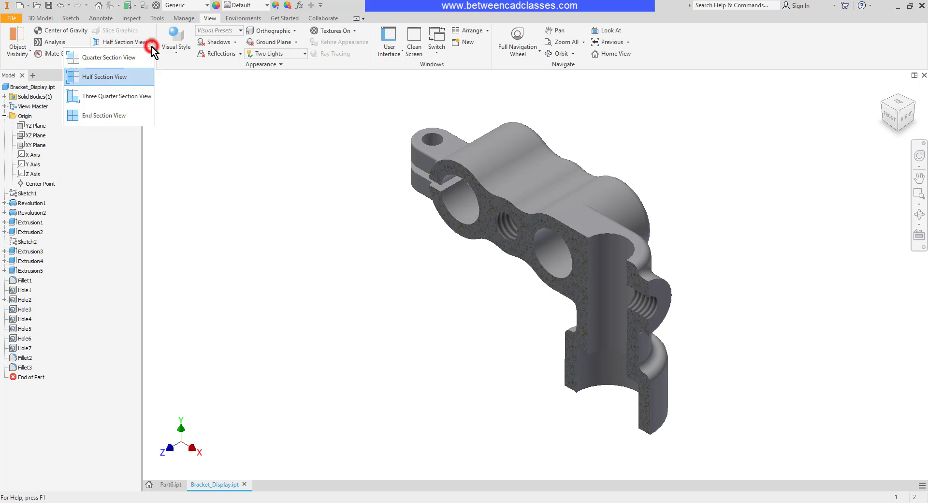
click(89, 115)
click(318, 200)
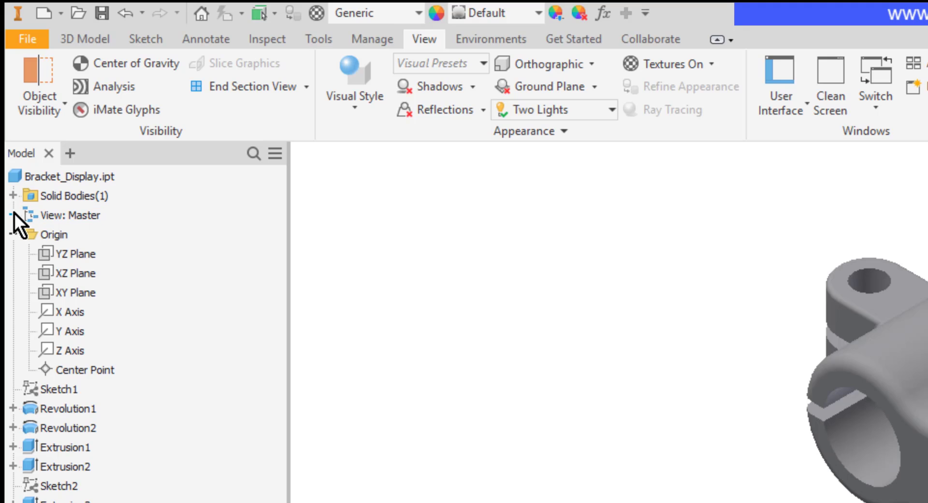
Create a new view representation in the part's view list and name it Half Section.
click(13, 214)
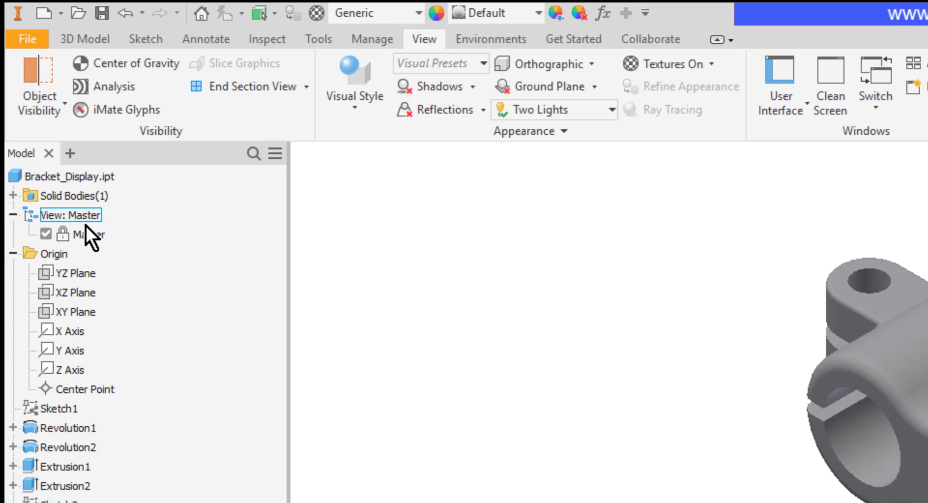
click(90, 236)
right_click(73, 217)
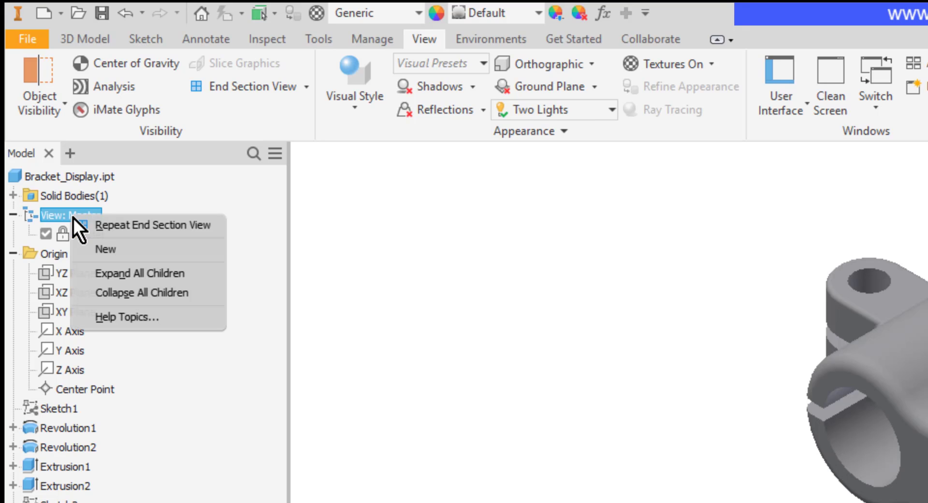
click(112, 250)
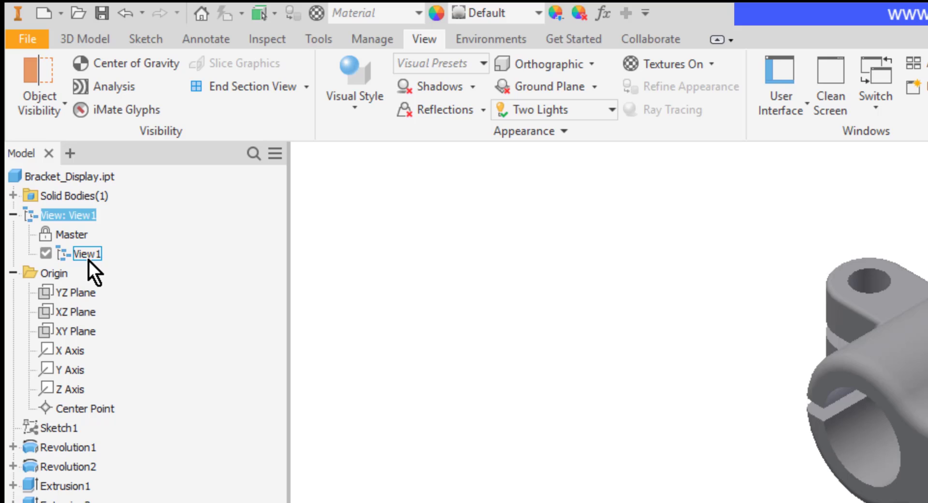
click(89, 258)
click(88, 258)
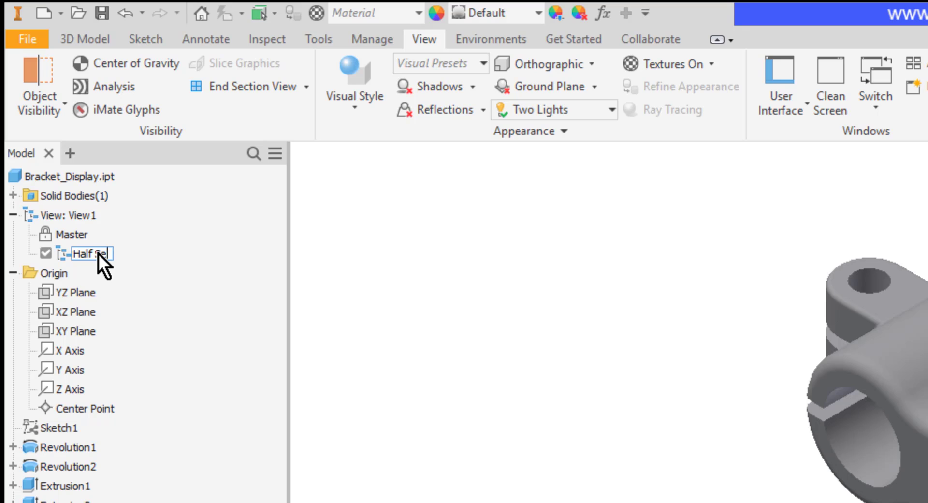
text(Half Section)
key(Return)
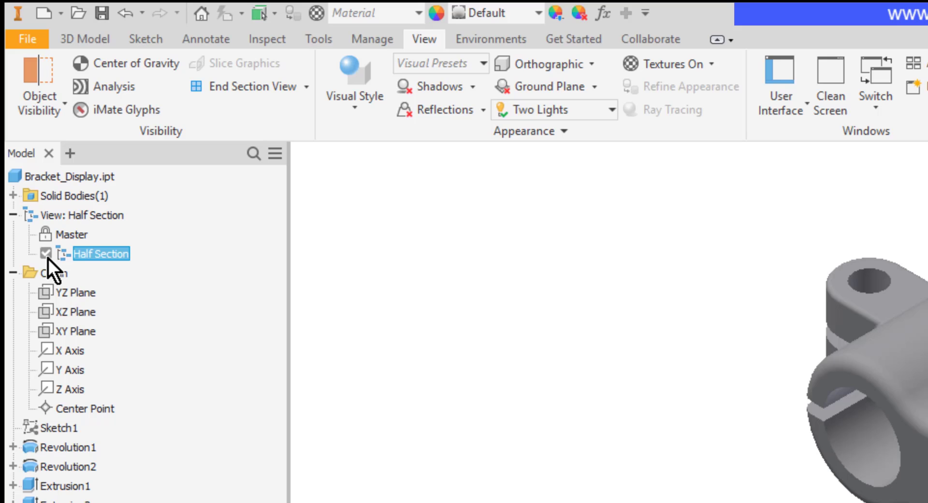
With the Half Section representation active, apply a half section view on the origin XY plane.
double_click(76, 234)
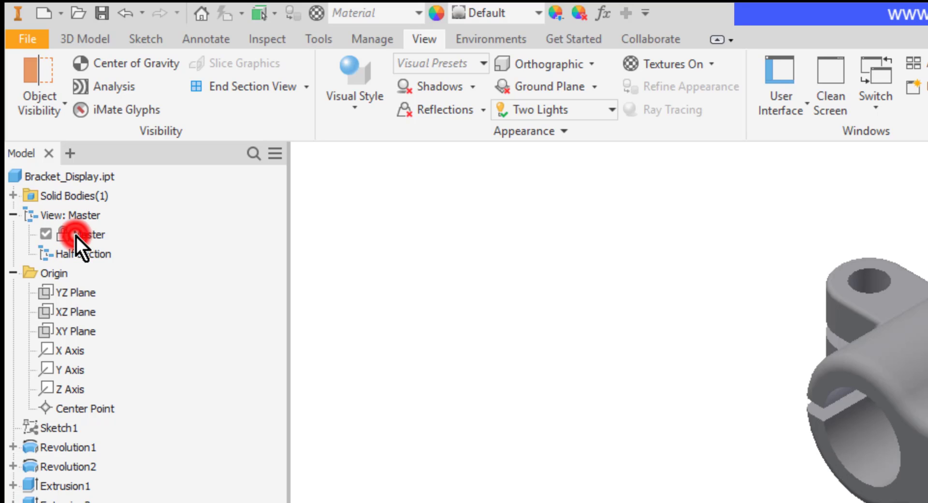
double_click(91, 253)
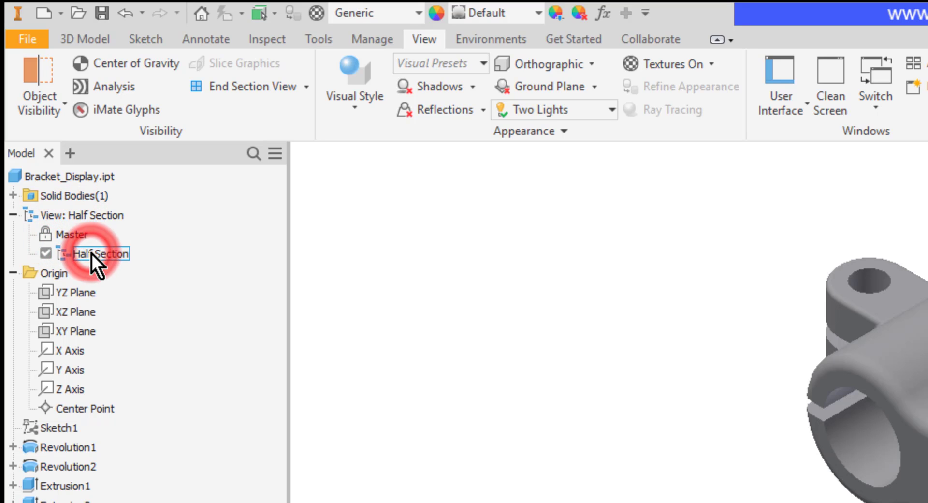
click(307, 86)
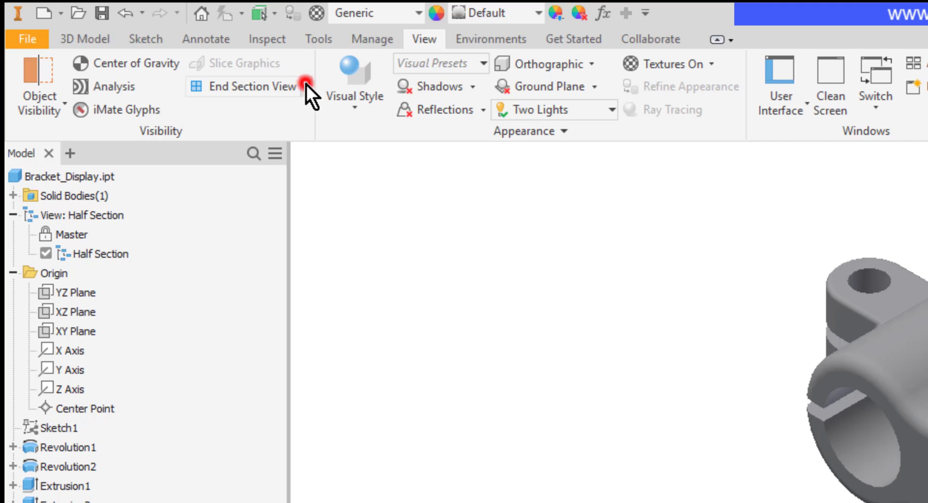
click(219, 155)
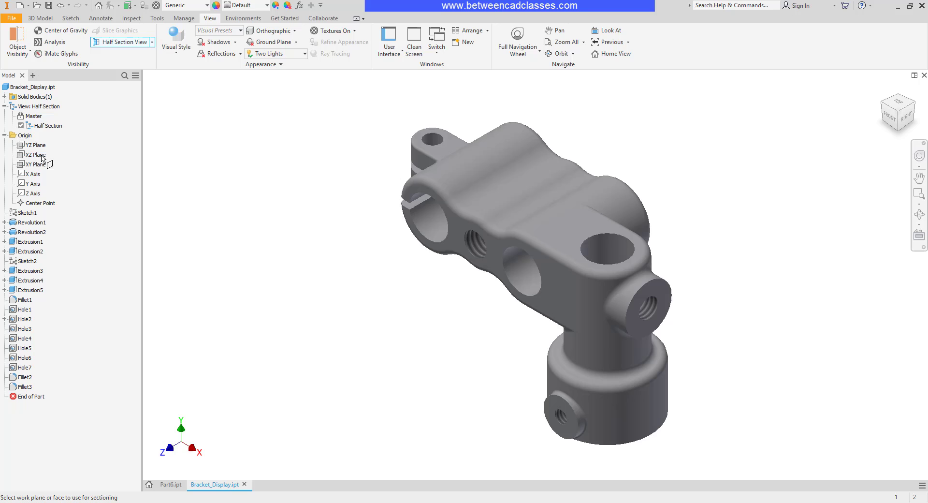
click(30, 165)
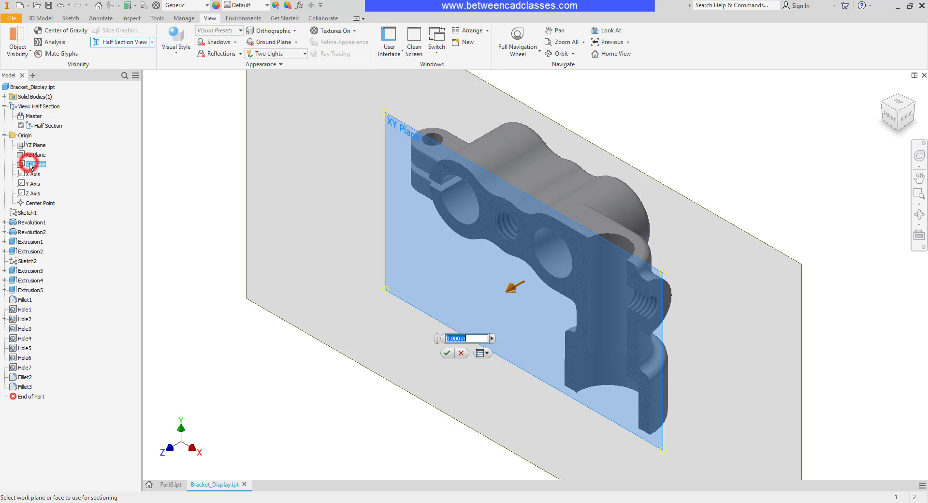
click(446, 354)
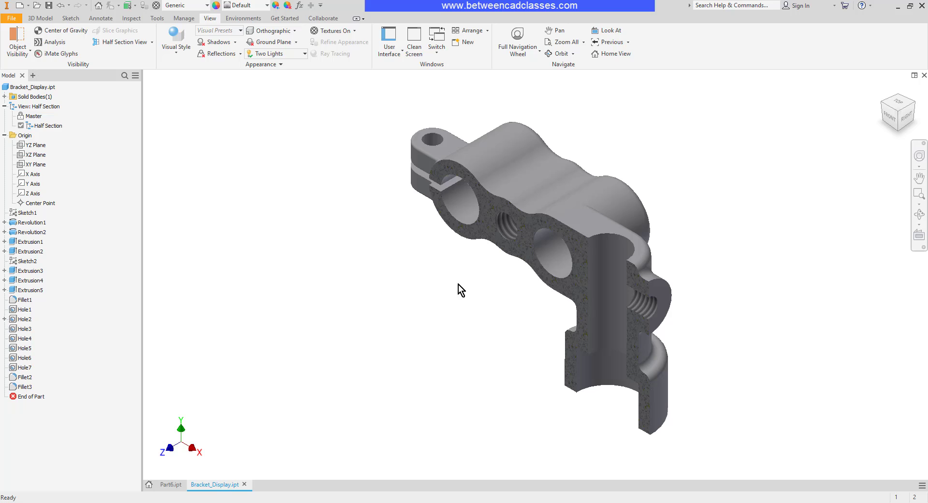
Switch between the Master and Half Section view representations to compare them, leaving Master active.
double_click(34, 117)
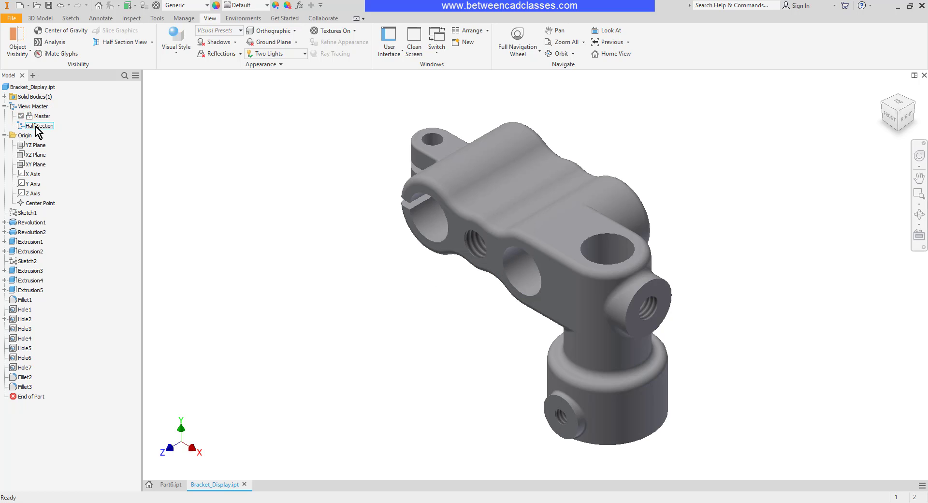
double_click(38, 126)
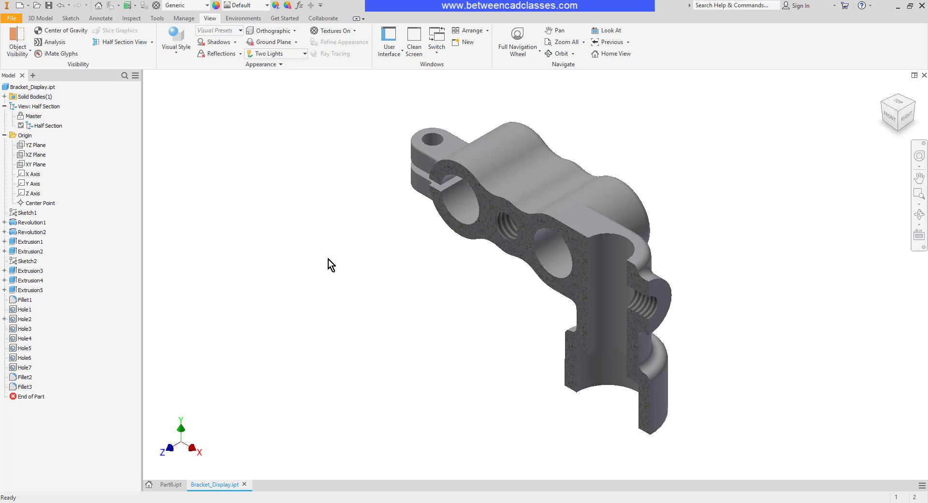
double_click(35, 117)
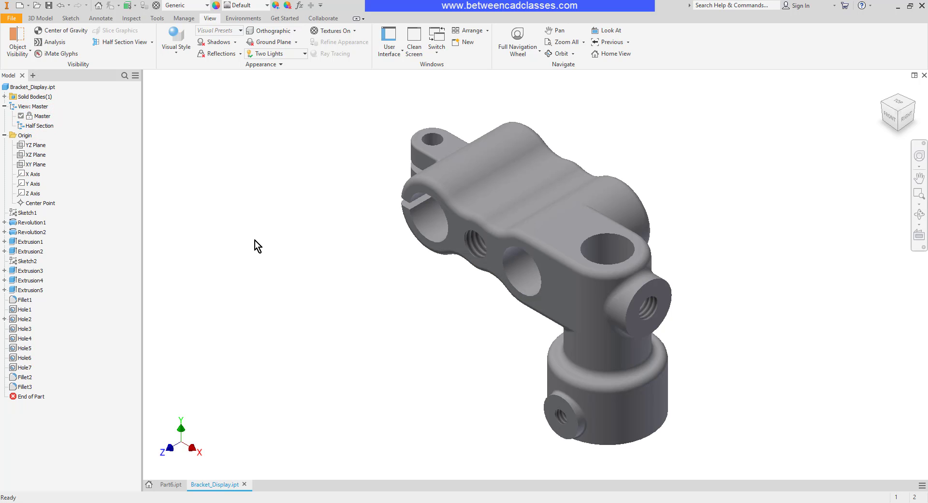
Create another view representation from Master and name it Quarter Section.
right_click(37, 105)
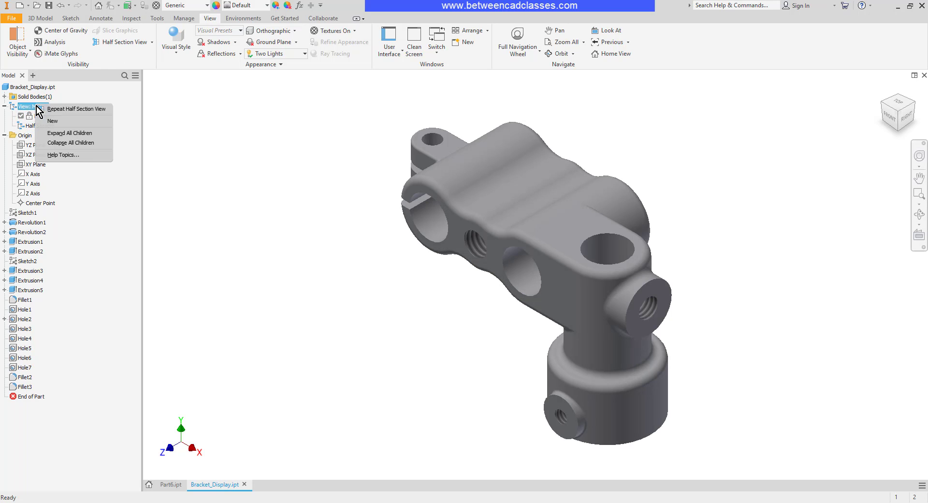
click(52, 121)
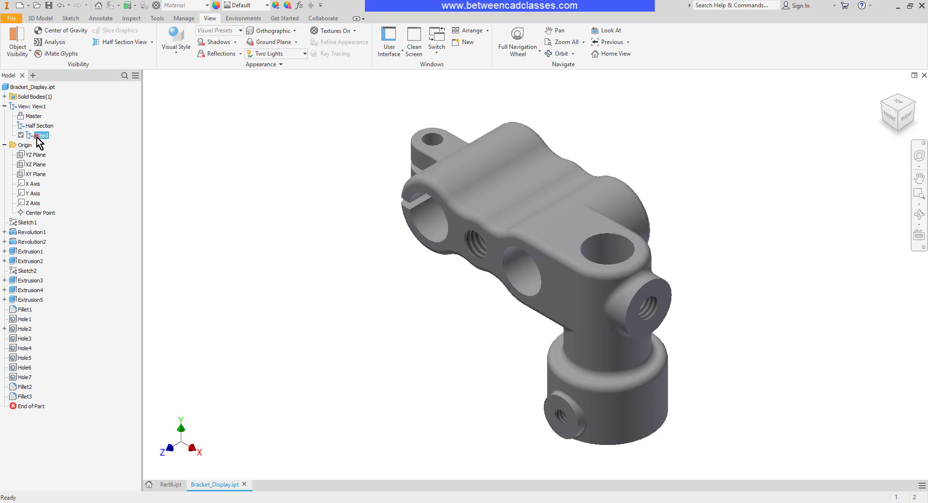
click(38, 139)
click(40, 138)
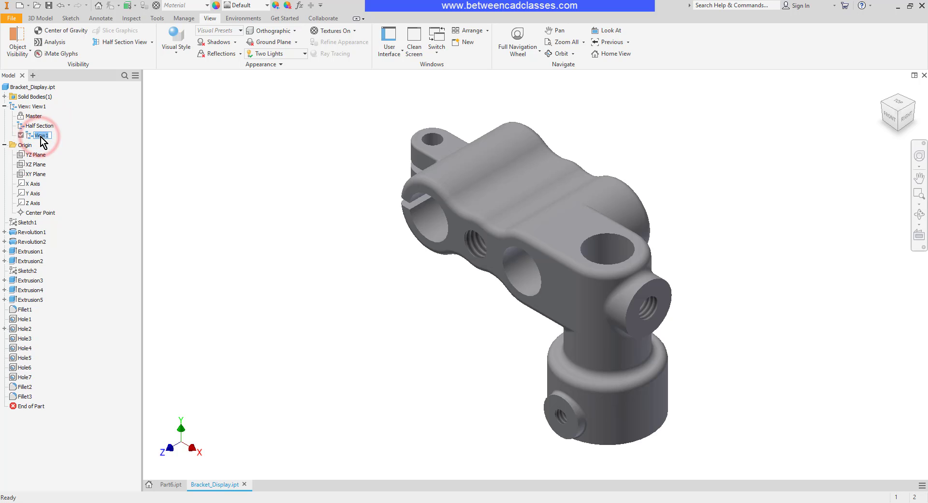
text(Quarter)
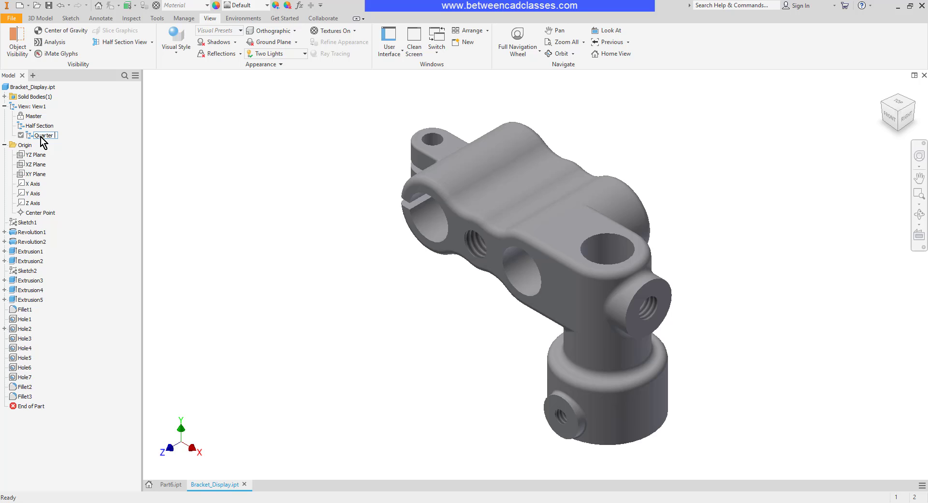
text( Section)
key(Return)
Start a quarter section view in the Quarter Section representation, using the origin XY plane as the first cutting plane.
click(152, 42)
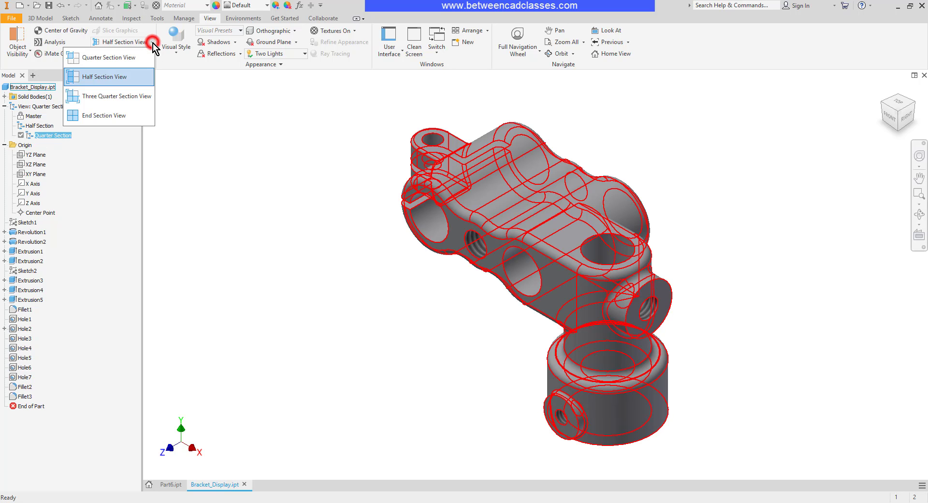
click(128, 58)
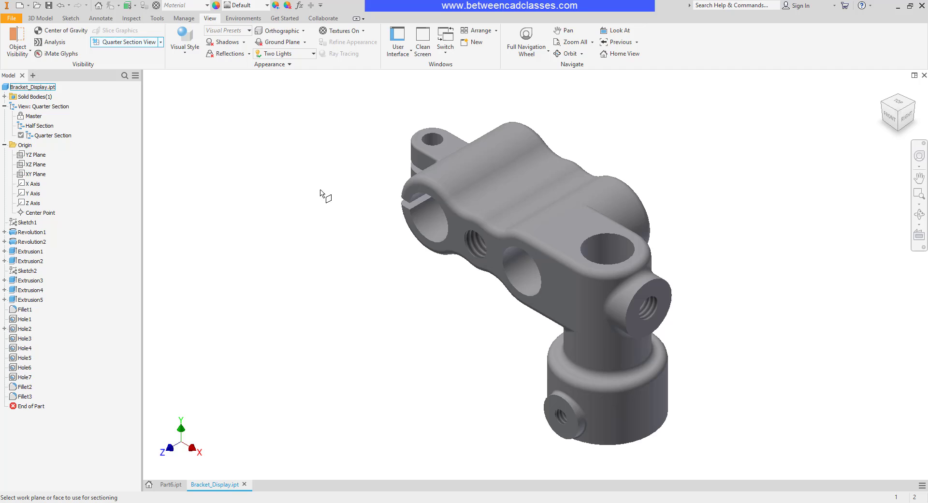
click(39, 165)
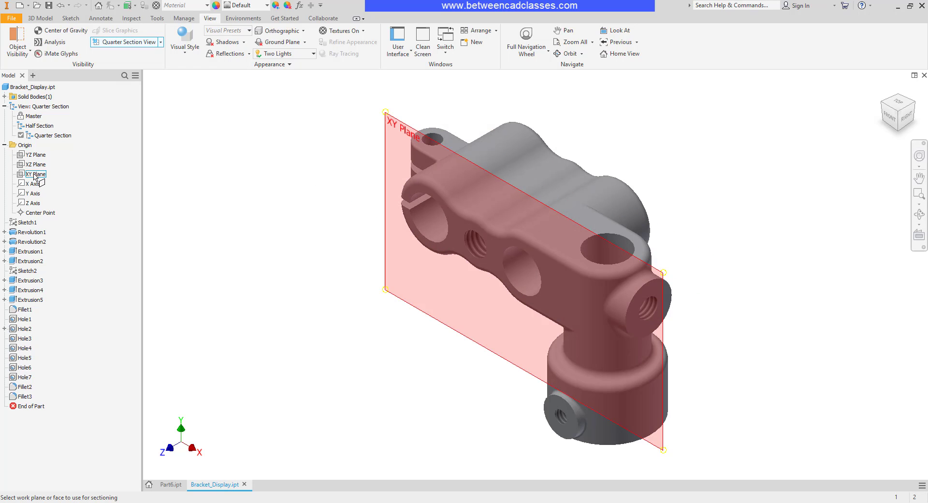
click(35, 175)
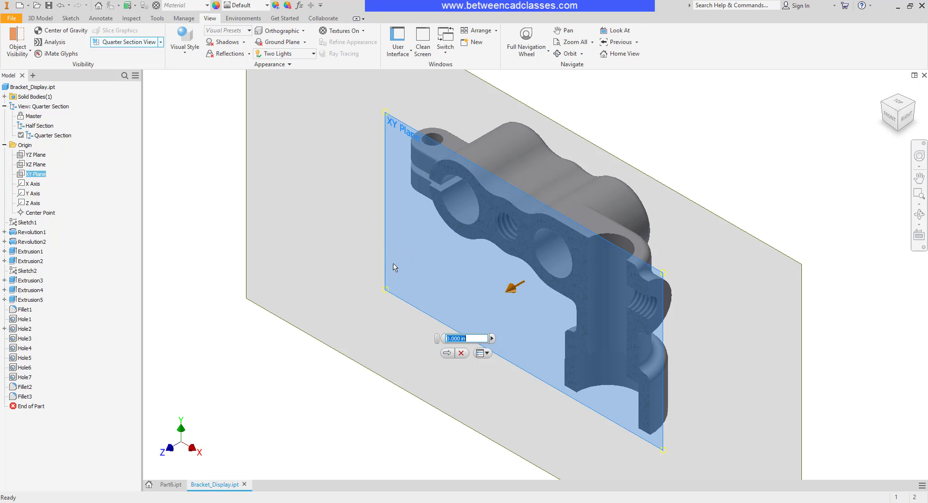
Try flipping the XY section side and offsetting its plane by 1 in, restoring the original side and a 0 in offset.
right_click(411, 226)
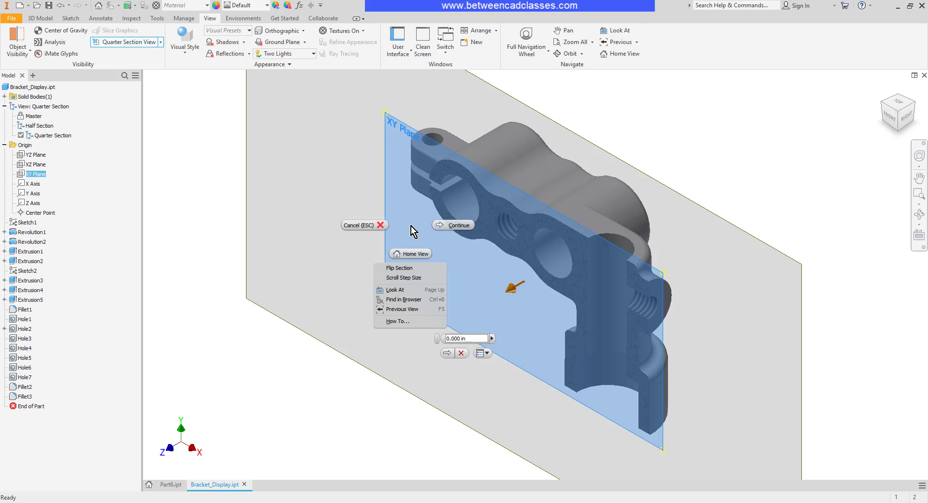
click(416, 269)
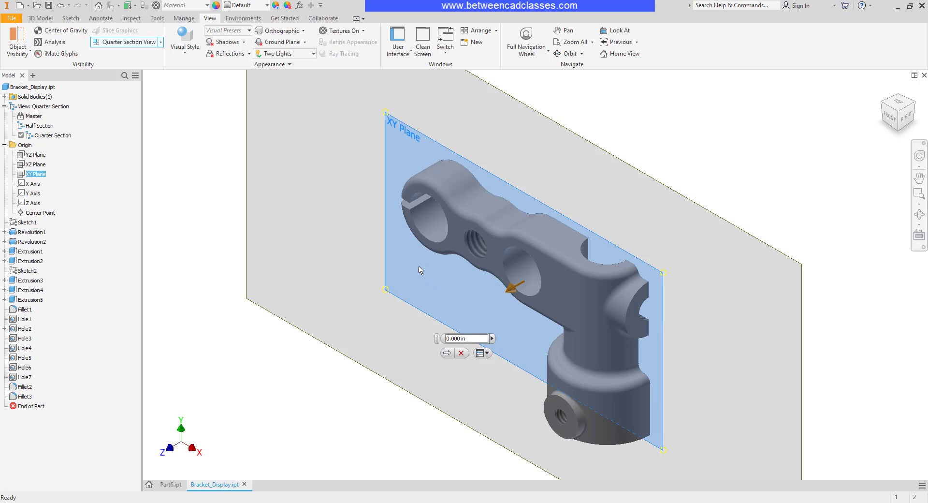
right_click(420, 269)
click(419, 312)
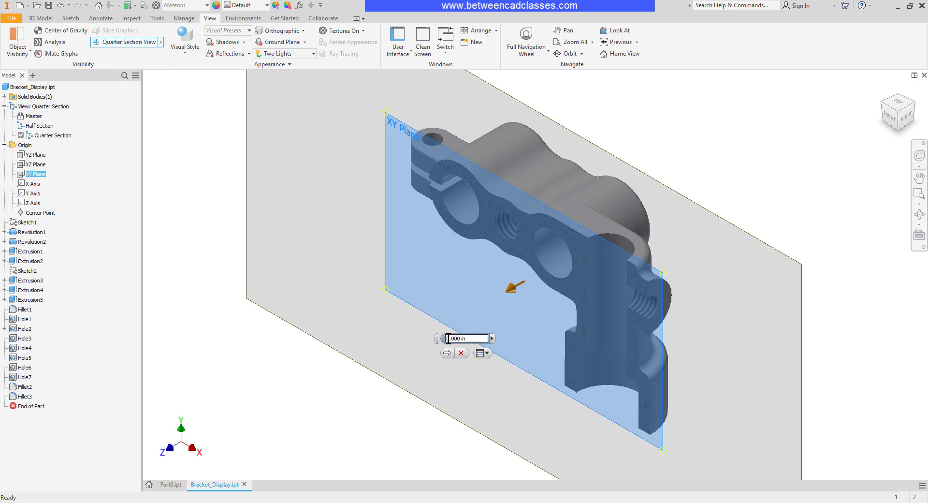
click(448, 338)
text(1)
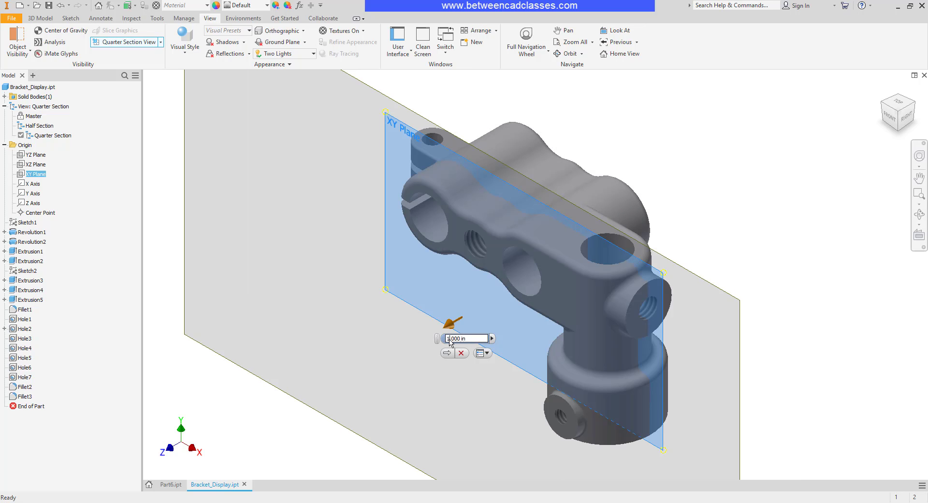
key(BackSpace)
text(0)
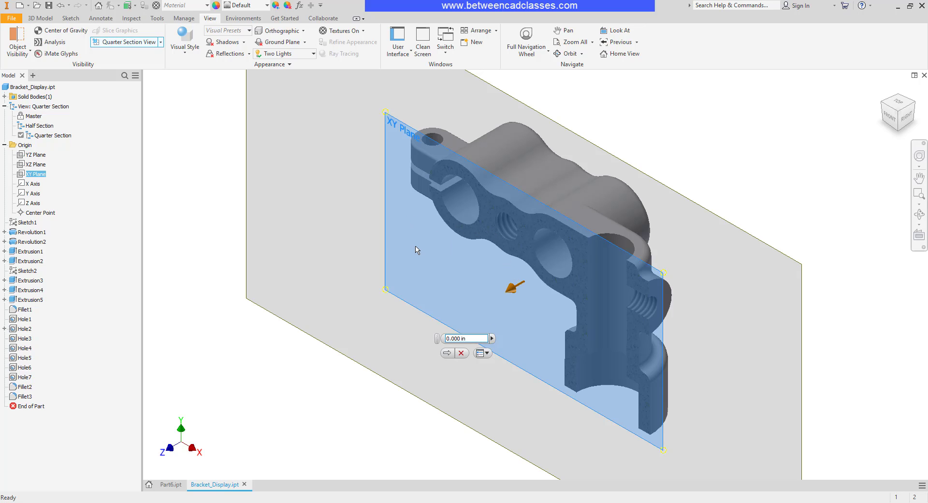
Accept the XY cut and complete the quarter section with the origin XZ plane as second cutting plane, keeping its original side after trying the flip.
click(447, 358)
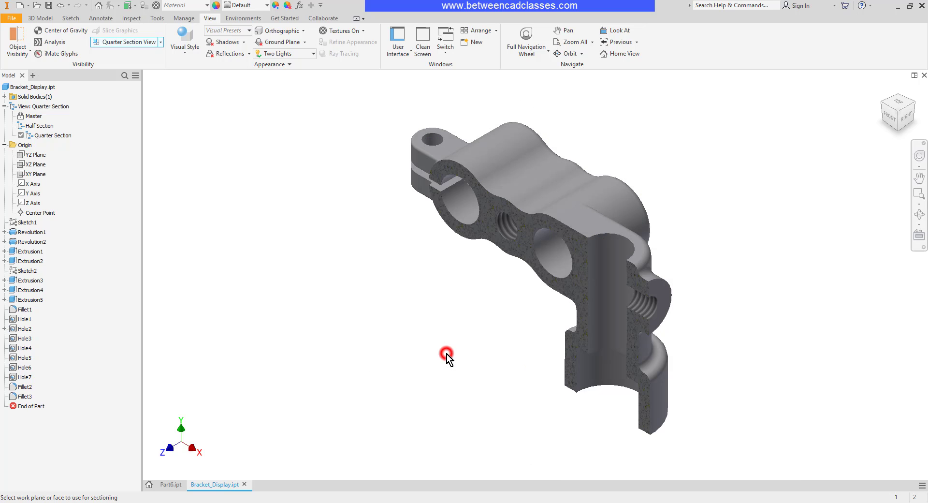
click(36, 165)
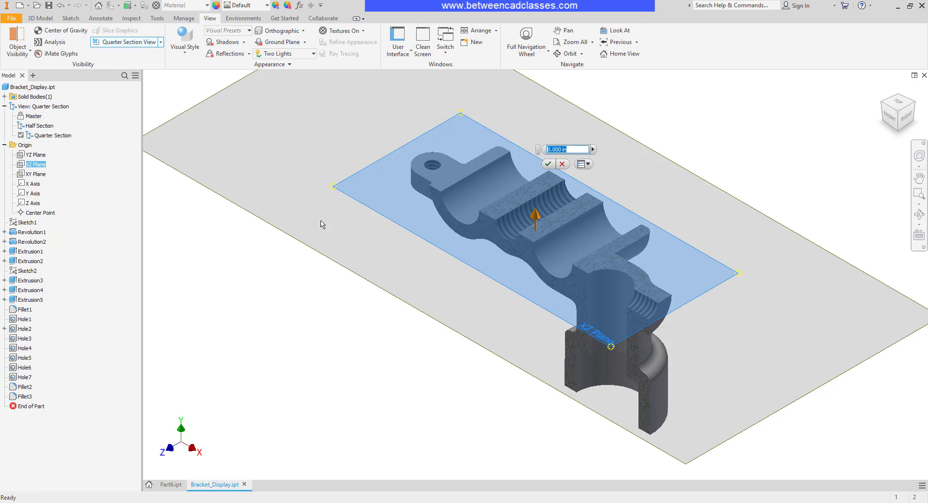
right_click(381, 247)
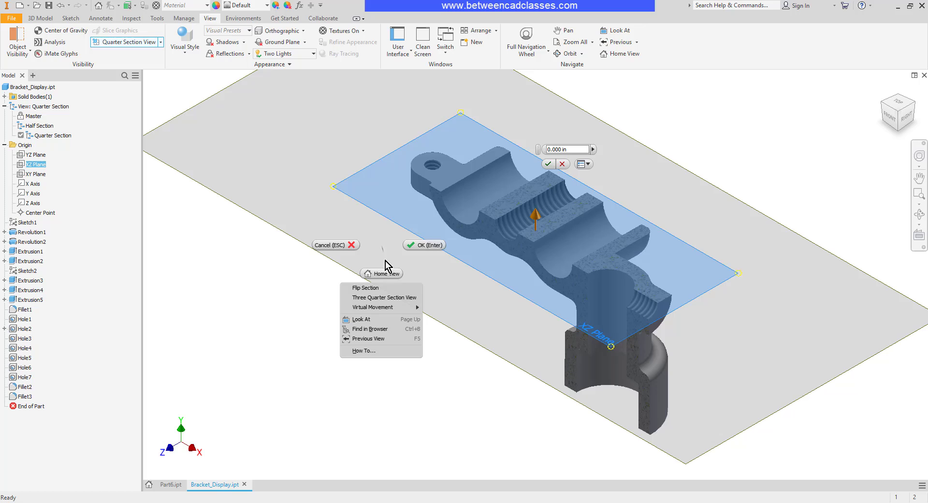
click(385, 287)
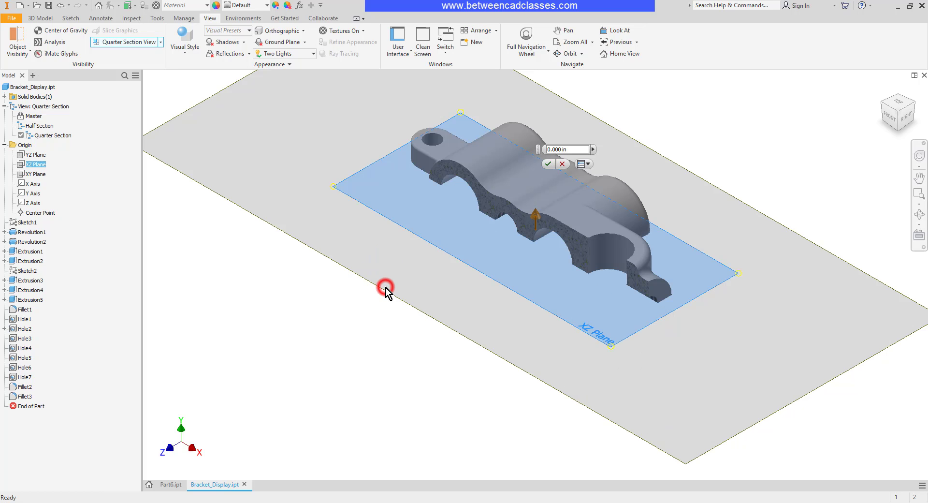
right_click(441, 256)
click(440, 294)
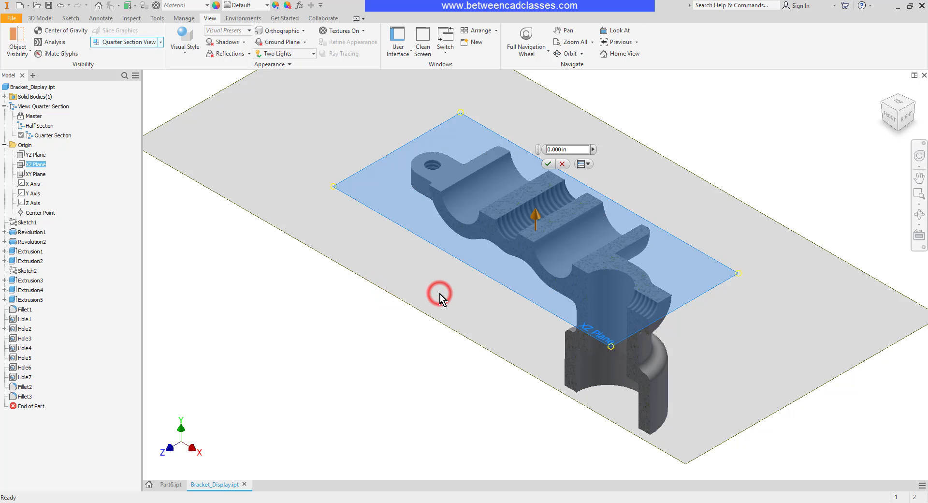
click(549, 164)
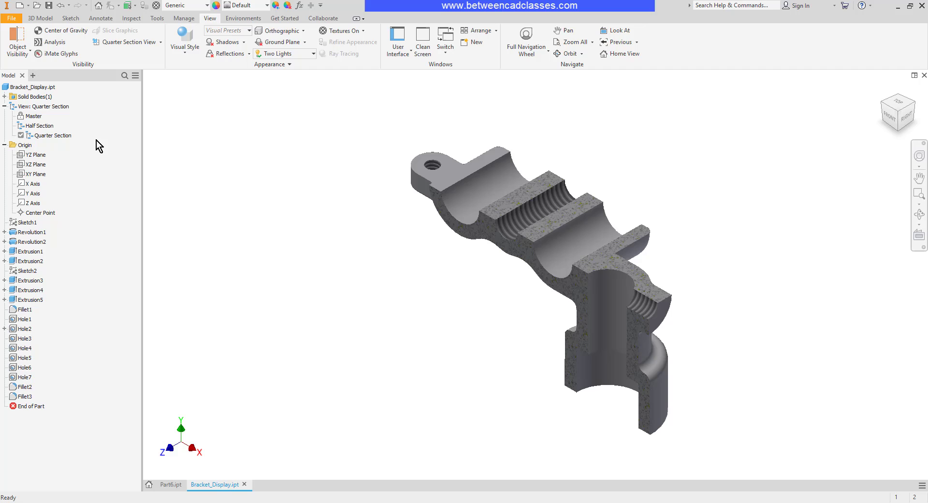
Switch through the Master, Half Section and Quarter Section view representations to compare them, leaving Master active.
double_click(31, 116)
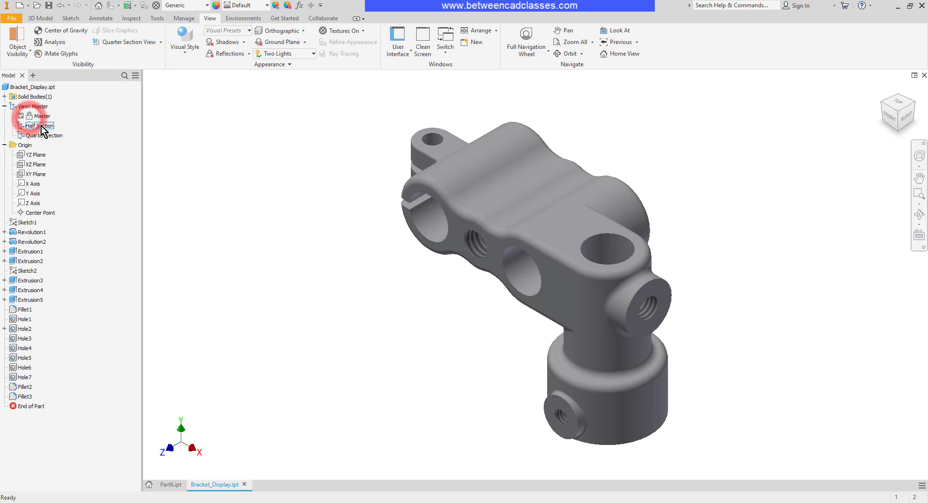
double_click(42, 126)
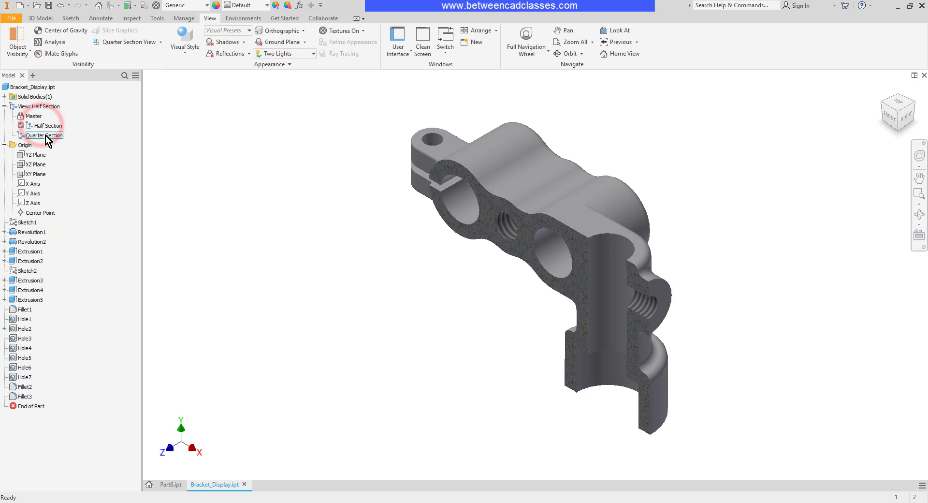
double_click(45, 135)
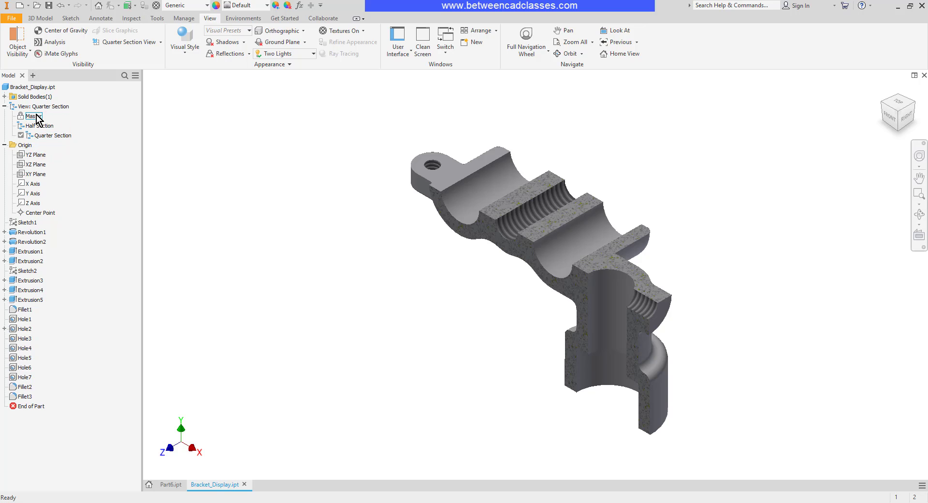
double_click(32, 117)
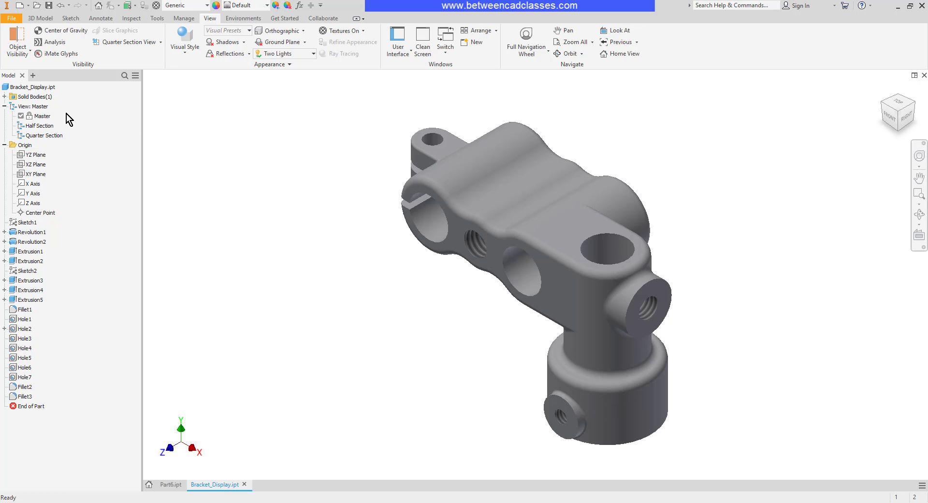
Create a third view representation from Master and name it Red.
right_click(36, 108)
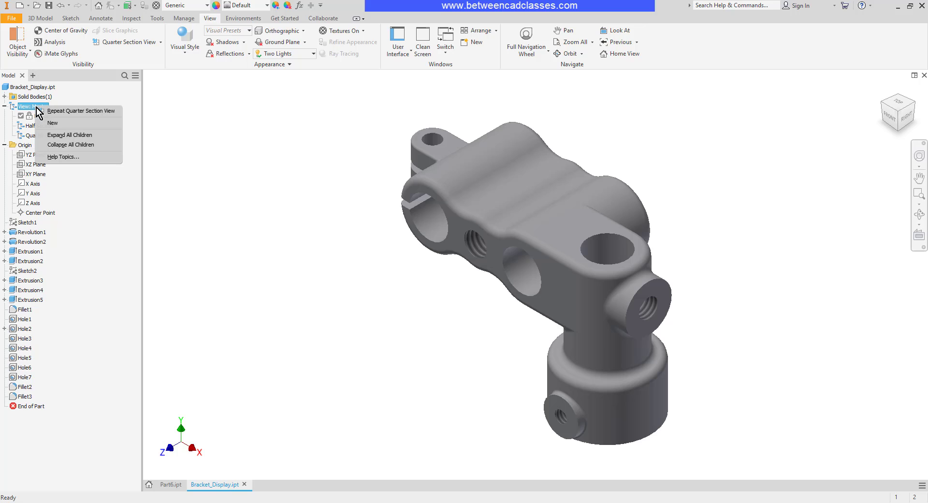
click(54, 124)
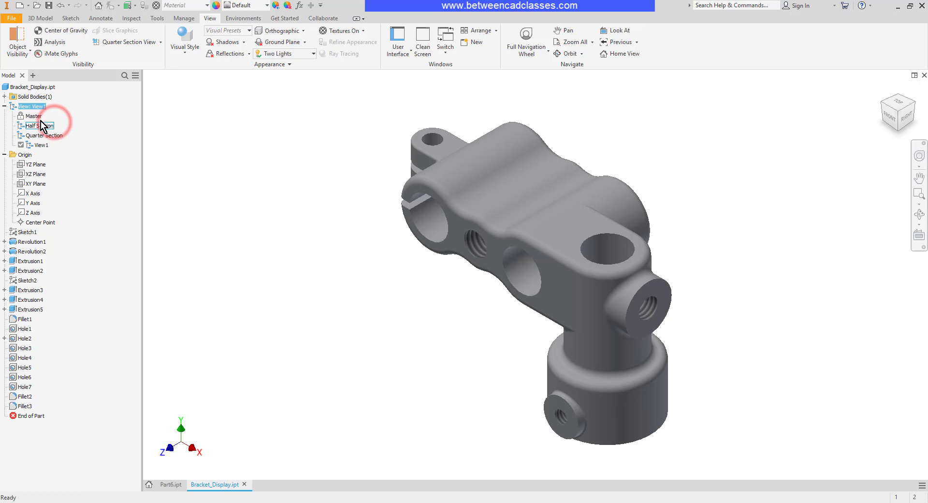
double_click(40, 147)
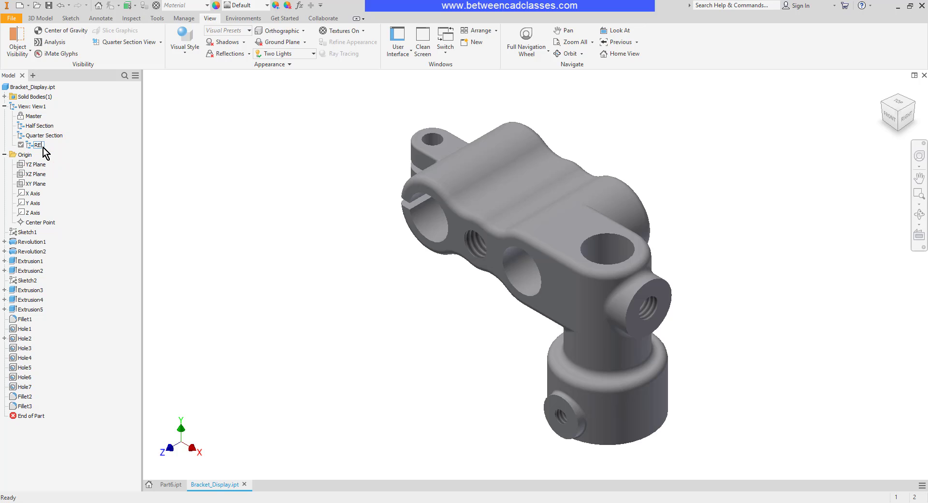
text(Red)
key(Return)
Use the Adjust appearance tool to apply the Red appearance to the whole bracket body in the Red representation.
click(156, 17)
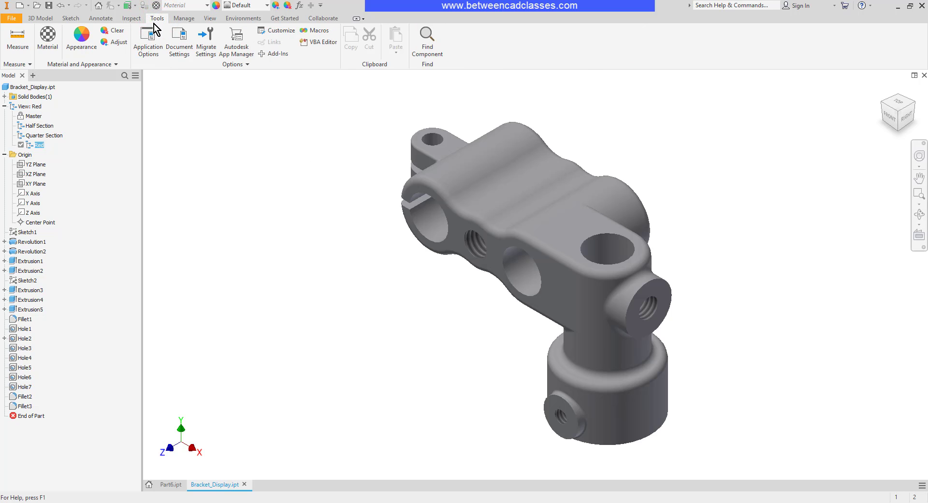
click(118, 43)
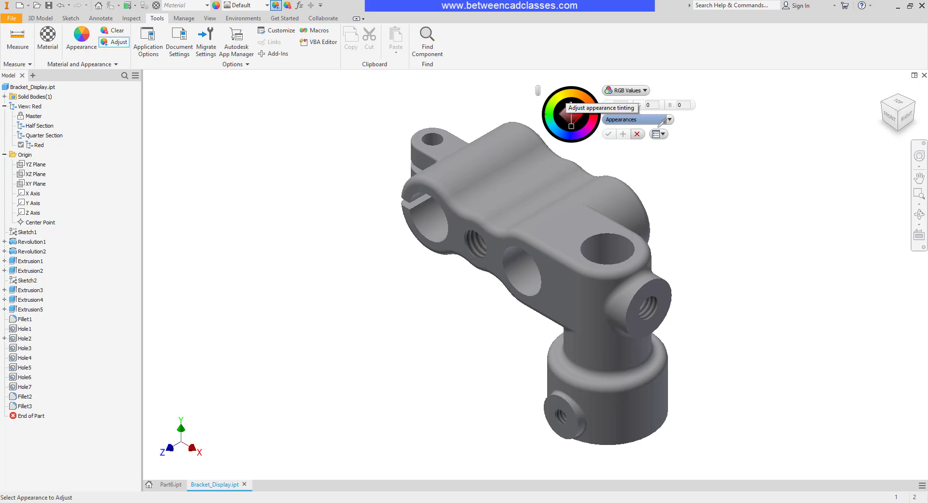
click(671, 119)
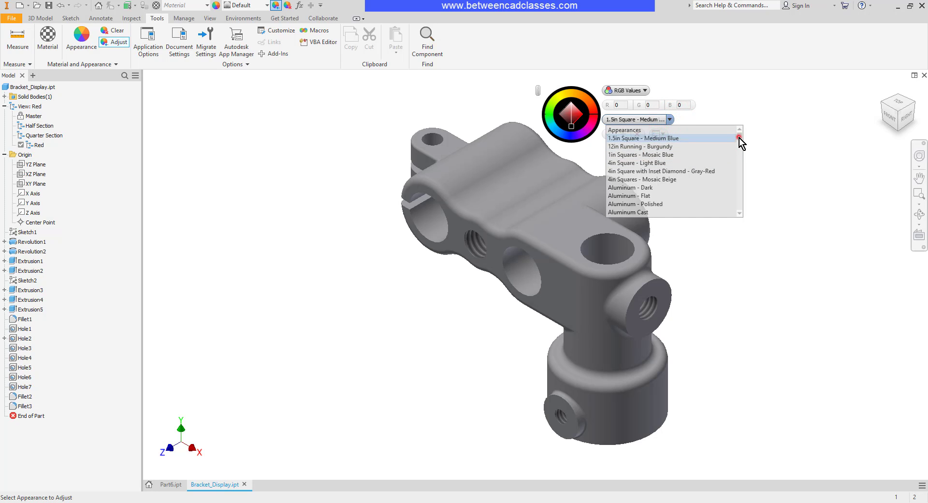
drag(739, 138, 744, 184)
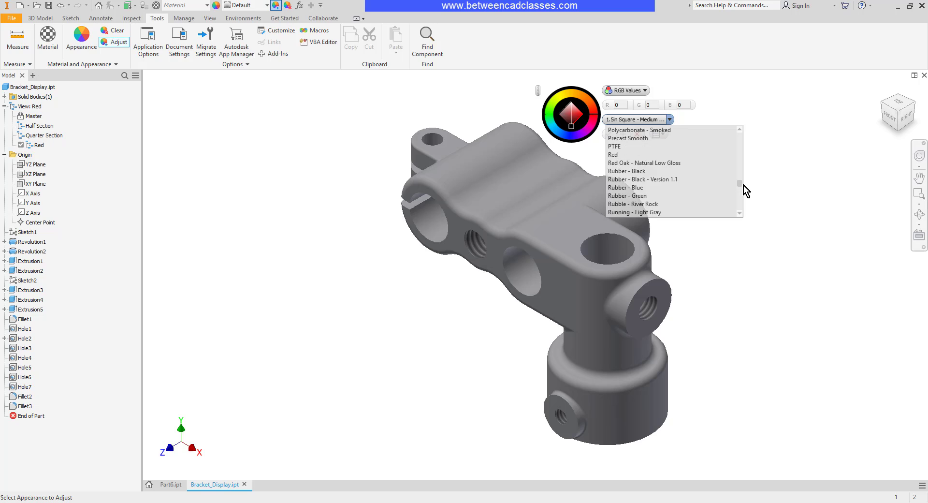
click(613, 164)
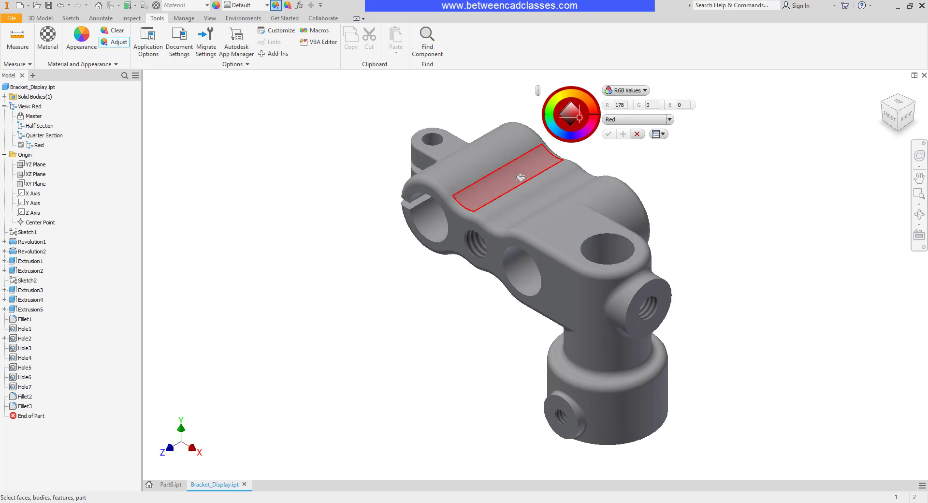
click(570, 169)
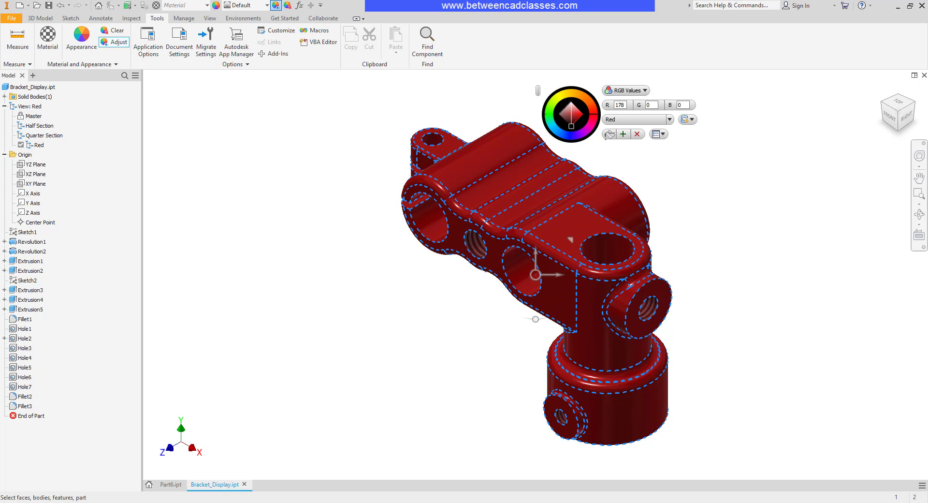
click(609, 134)
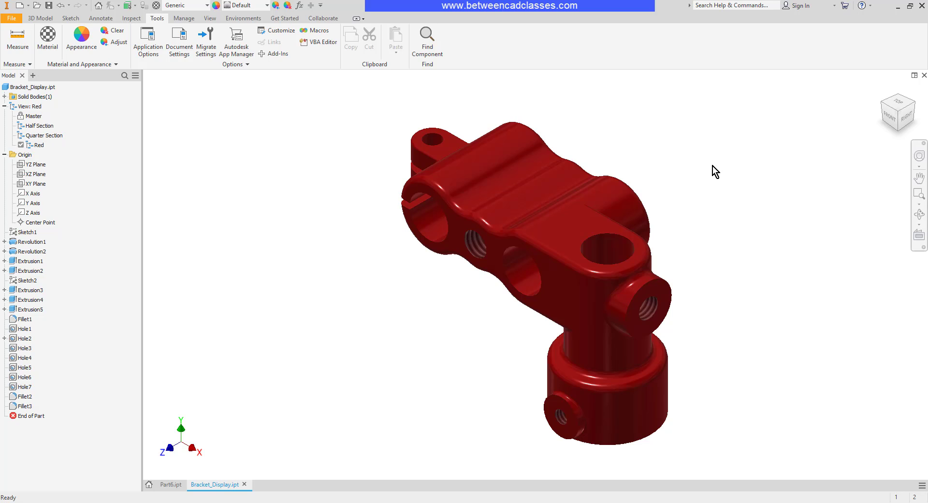
Switch through the Master, Half Section, Quarter Section and Red view representations to compare them, returning to Master.
double_click(27, 116)
double_click(41, 125)
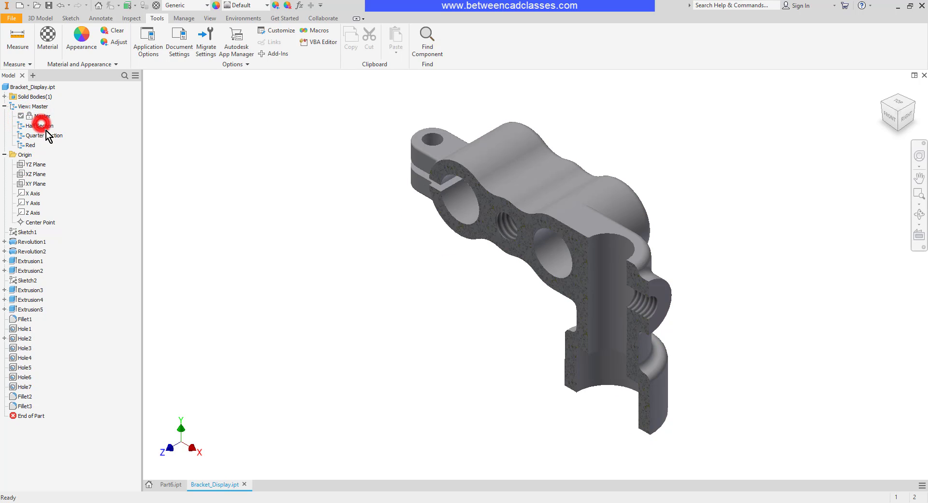
double_click(42, 136)
double_click(30, 145)
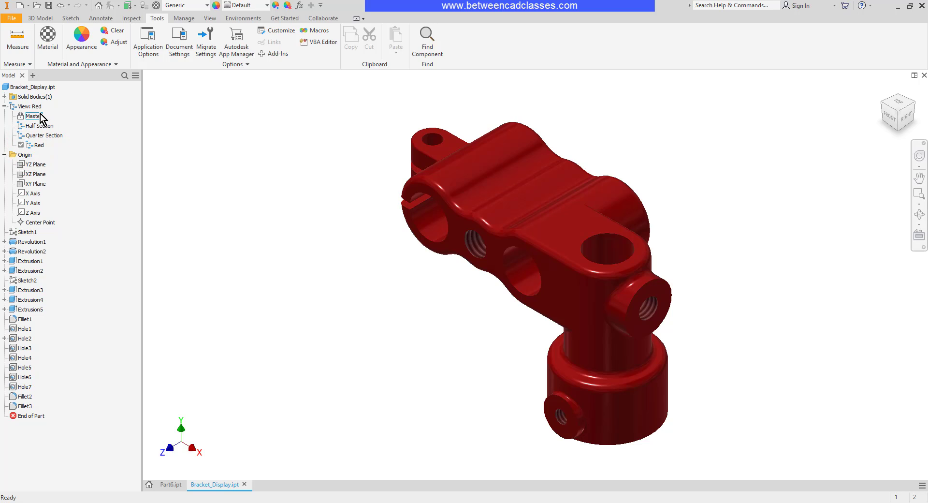
click(785, 195)
double_click(31, 116)
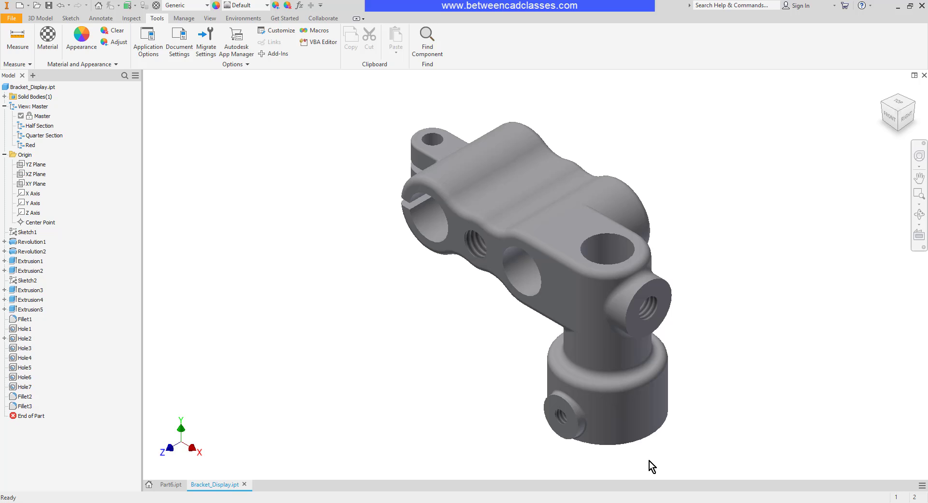
shift+middle_drag(746, 429, 752, 335)
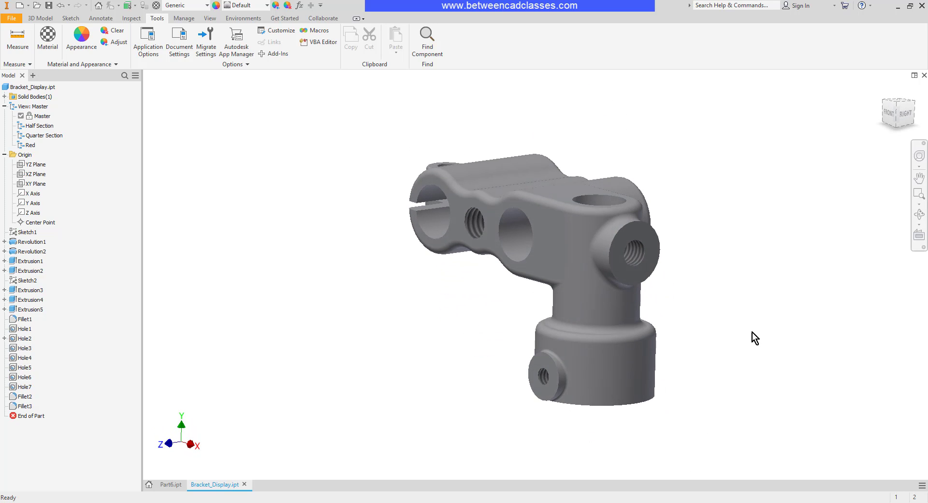
click(885, 88)
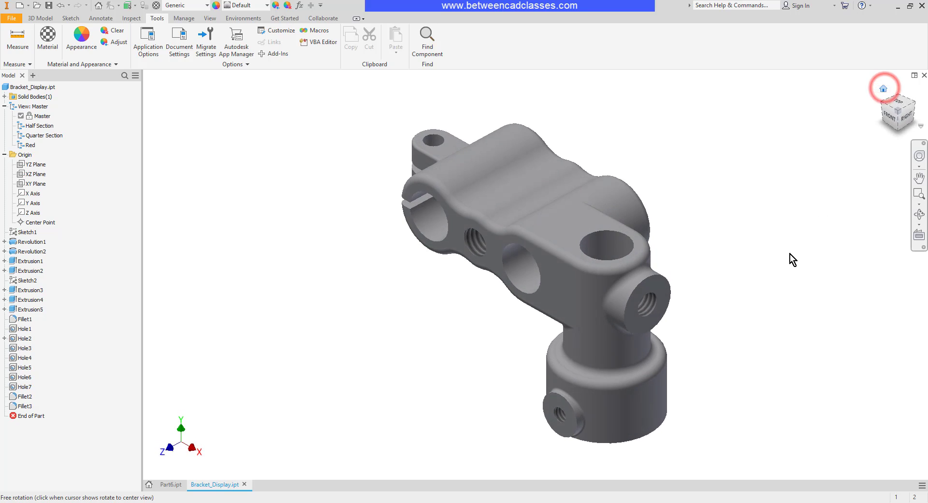
key(Escape)
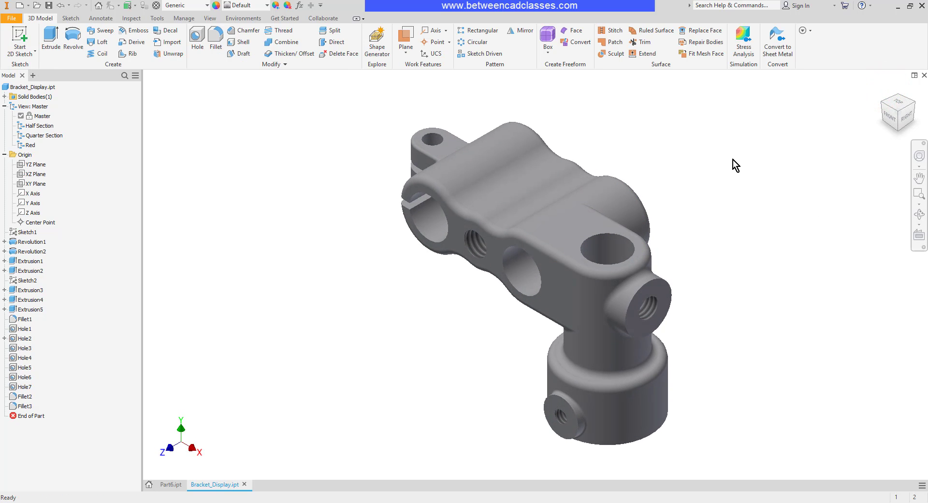
Create a fourth view representation from Master and name it Bottom.
right_click(33, 107)
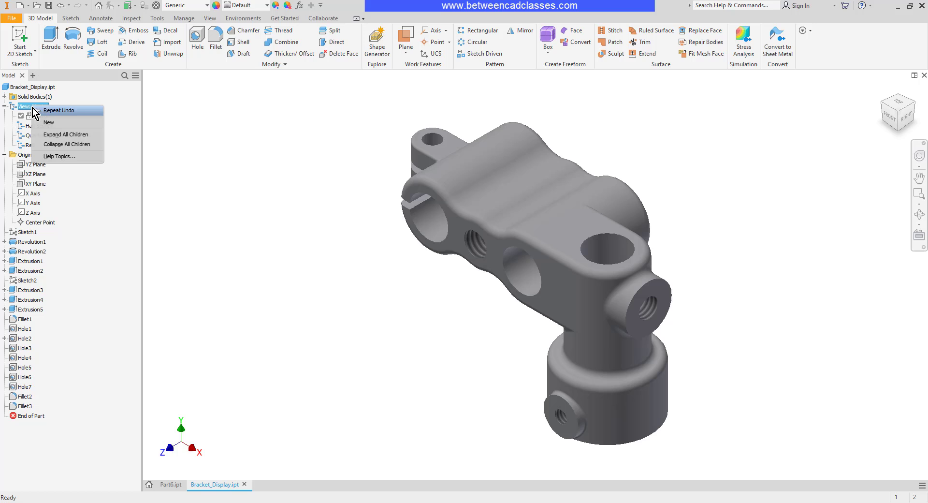
click(55, 124)
click(42, 155)
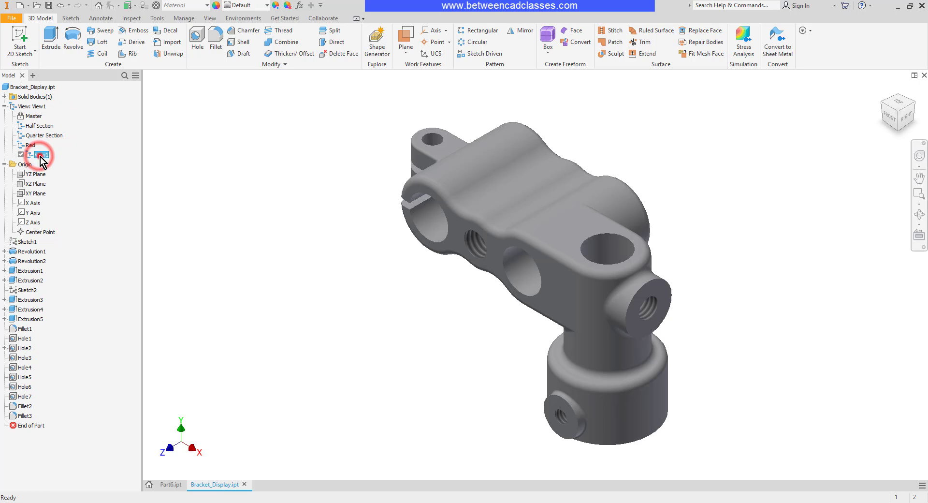
text(Bo)
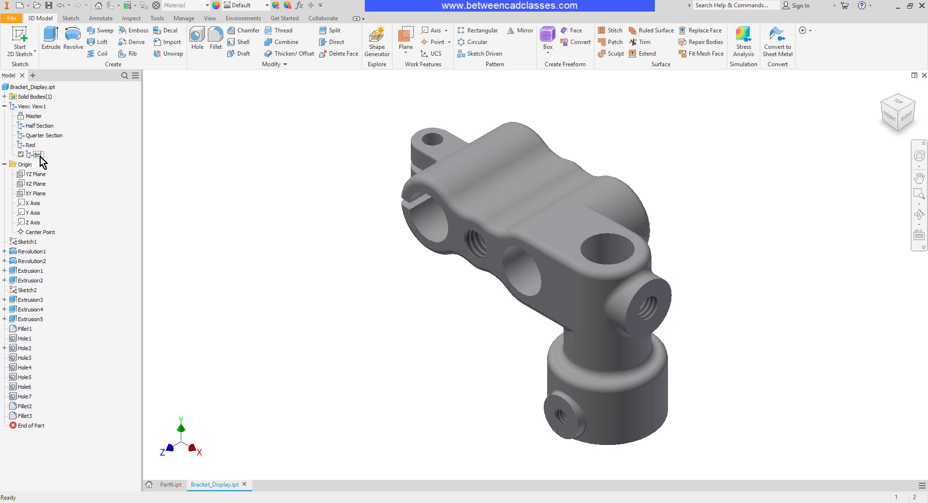
text(ttom)
key(Return)
Set the Bottom representation's camera to a close-up of the bracket's underside, looking into the open end of the cylindrical boss.
shift+middle_drag(617, 358, 591, 264)
scroll(585, 290, up, 8)
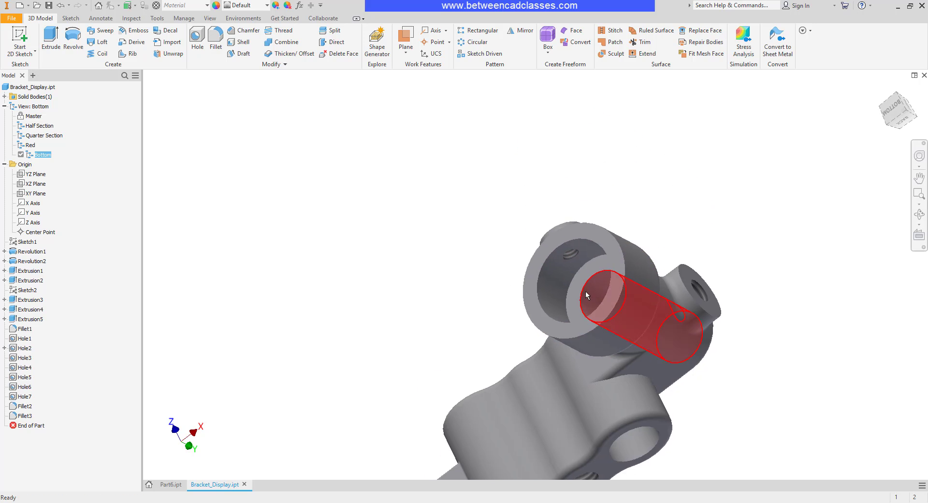
scroll(584, 280, down, 6)
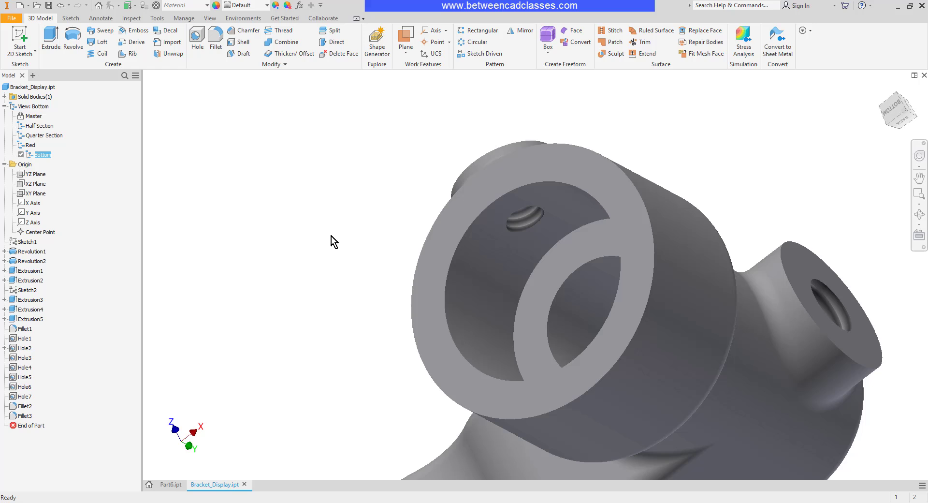
click(772, 155)
Restore the home view with Master active, and check the Bottom representation's camera by activating Half Section and Bottom.
double_click(34, 116)
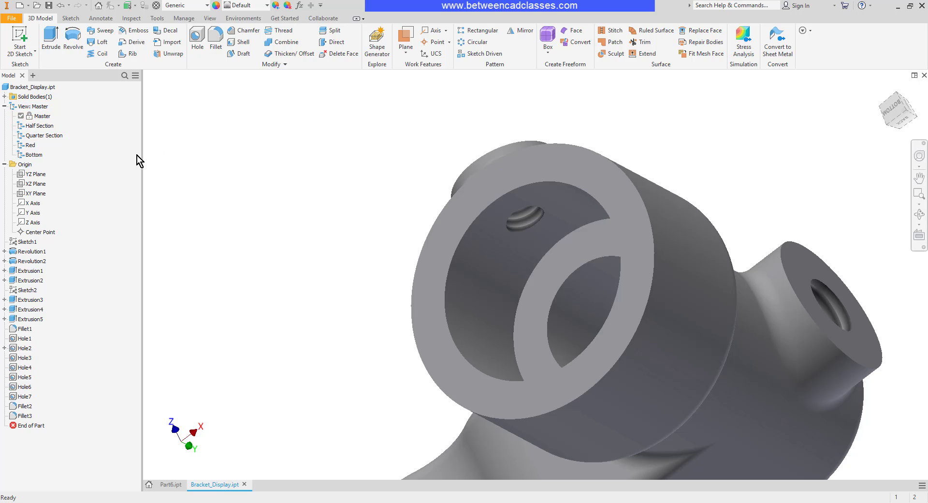
click(882, 91)
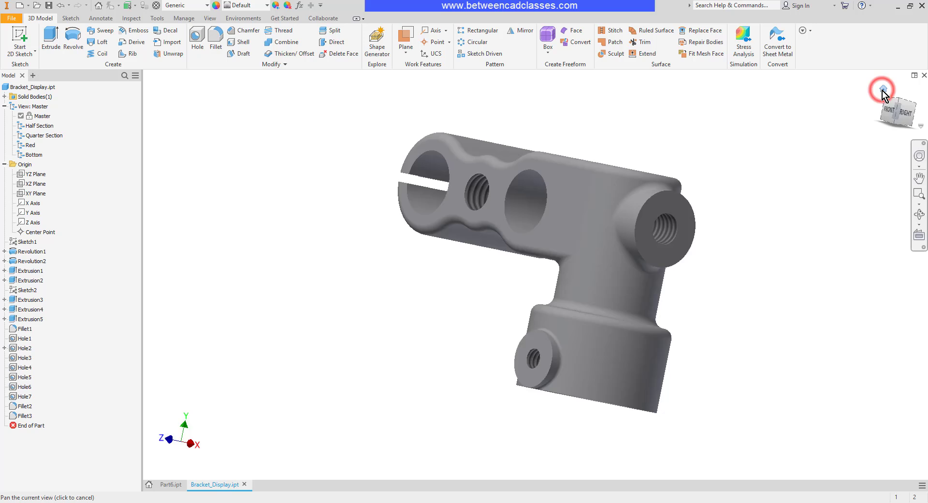
double_click(36, 125)
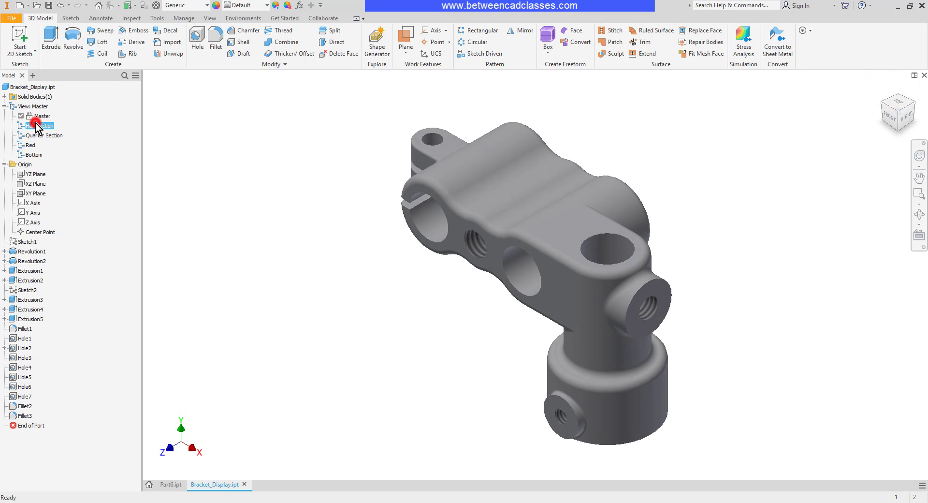
double_click(34, 154)
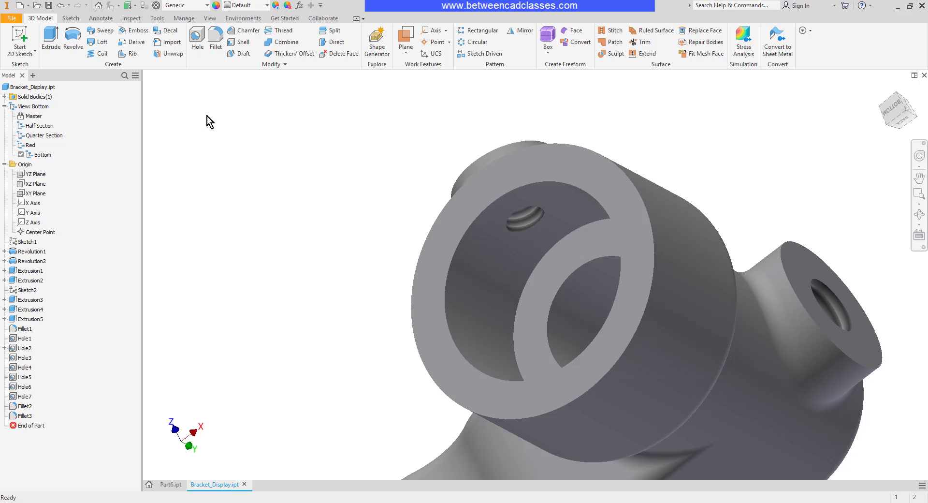
Compare the Half Section, Quarter Section, Red, Bottom and Master view representations by switching among them, leaving Bottom active.
double_click(42, 125)
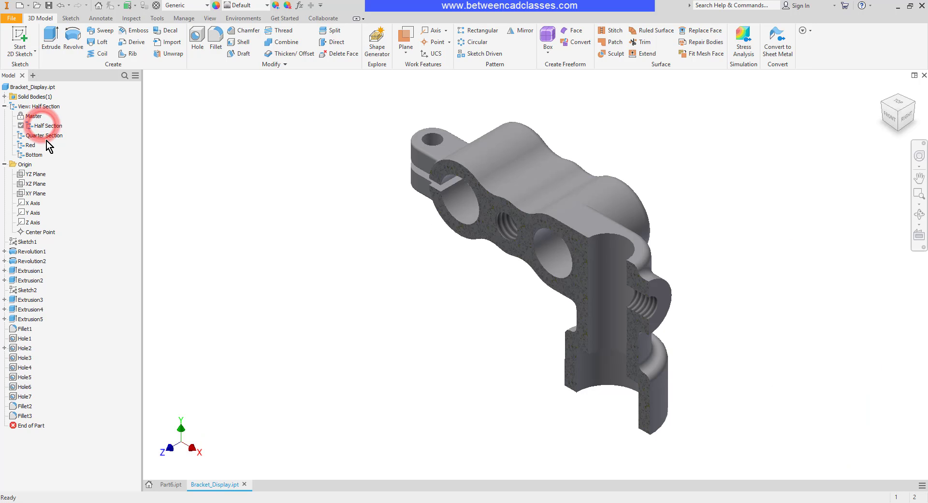
double_click(44, 136)
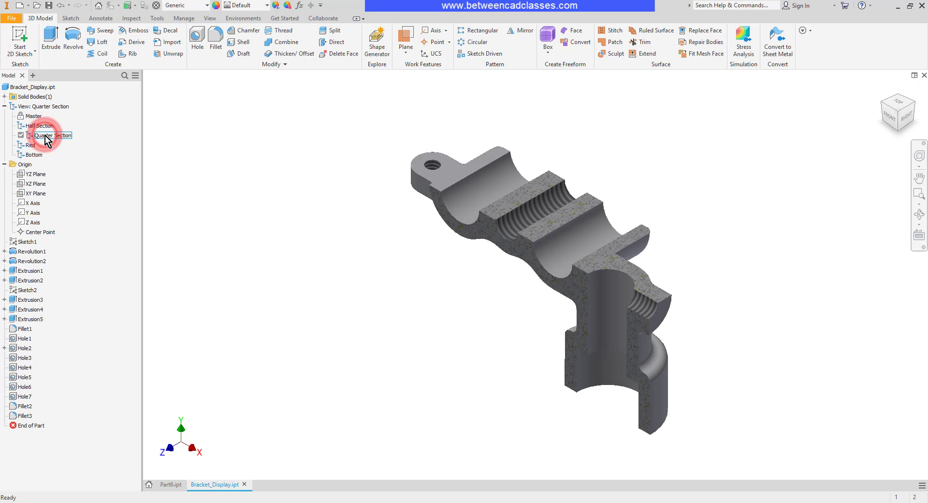
double_click(28, 145)
double_click(32, 154)
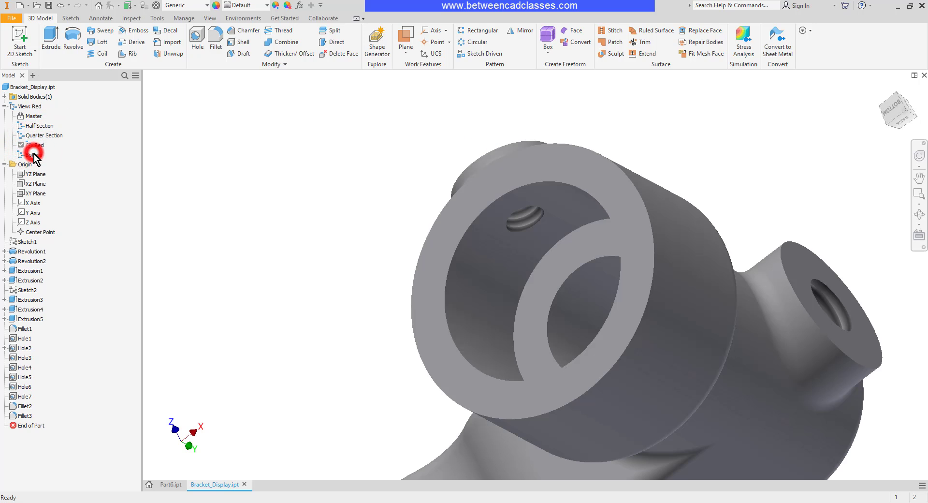
double_click(31, 116)
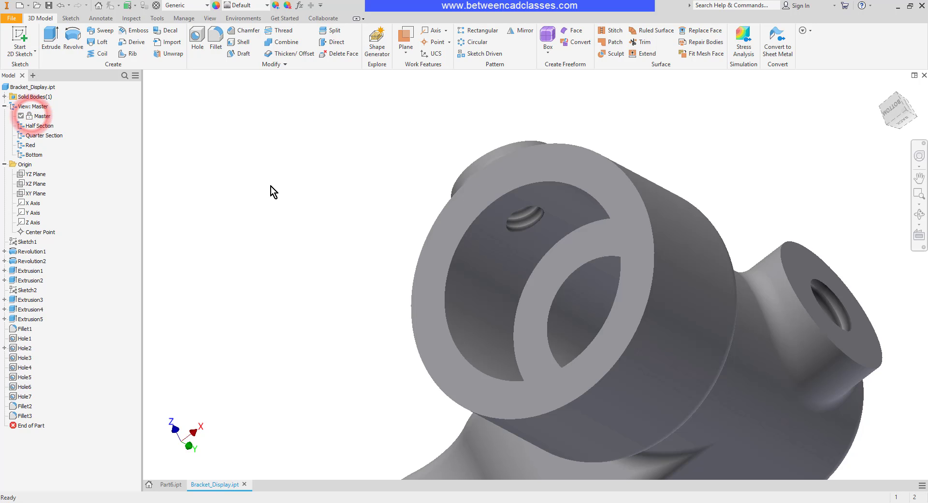
double_click(46, 127)
double_click(34, 154)
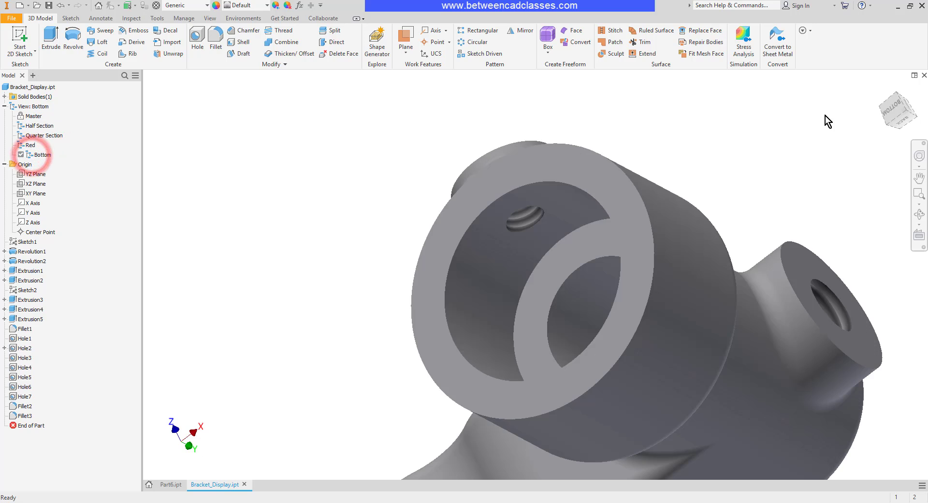